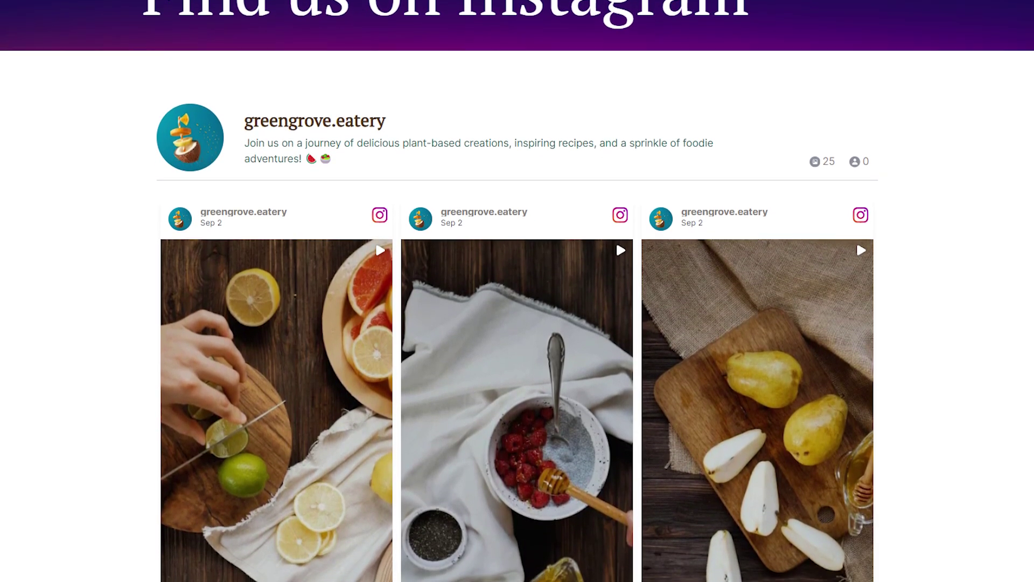
# Step: Preview the pear reel in the lightbox, then download Instagram Feed Pro from the Downloads page
pyautogui.click(686, 372)
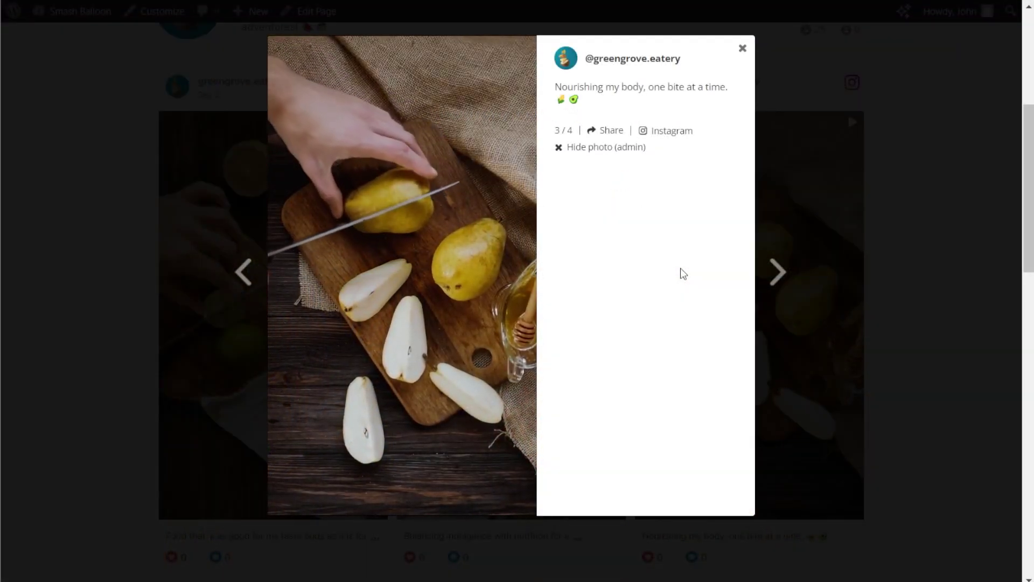
pyautogui.moveTo(512, 269)
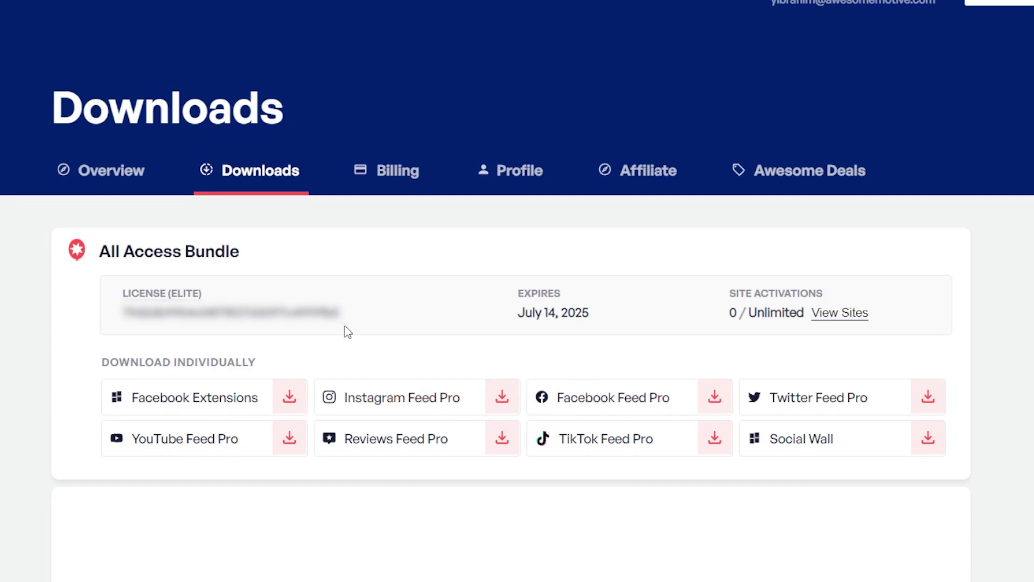
pyautogui.click(507, 405)
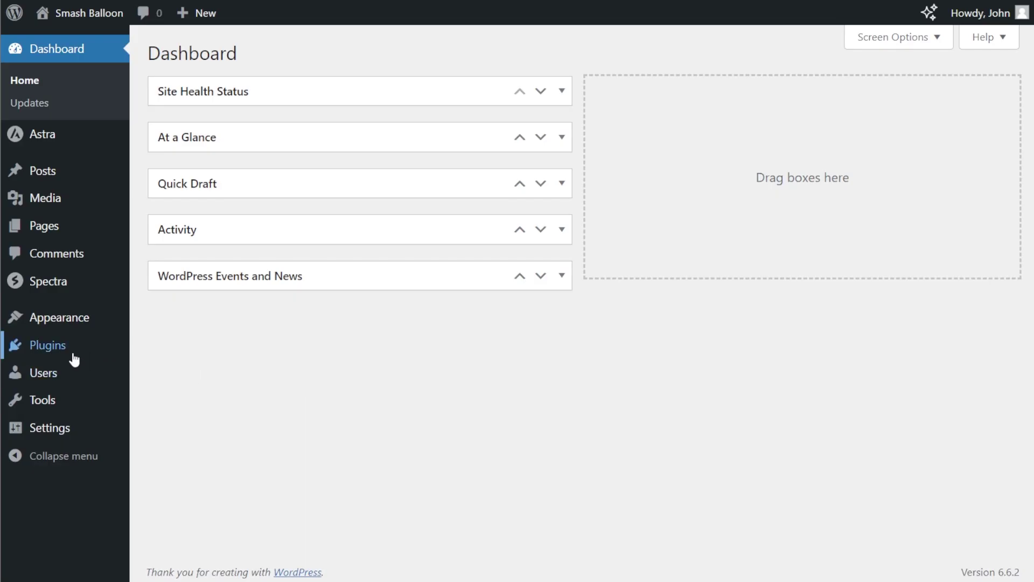
# Step: Upload the Instagram Feed Pro 6.4.1 Elite zip as a new plugin, install it and activate it
pyautogui.moveTo(74, 359)
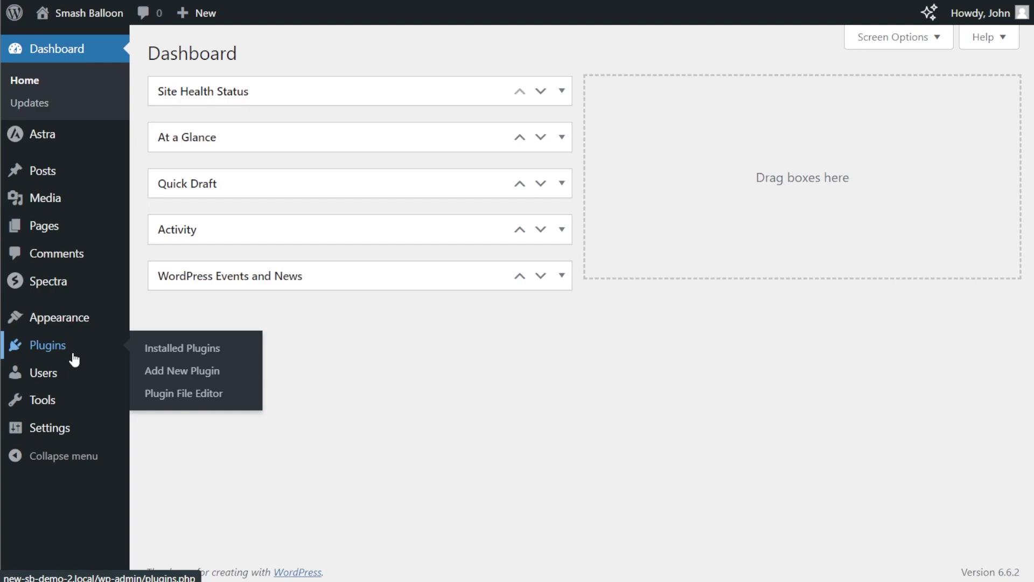
pyautogui.click(173, 373)
pyautogui.click(289, 64)
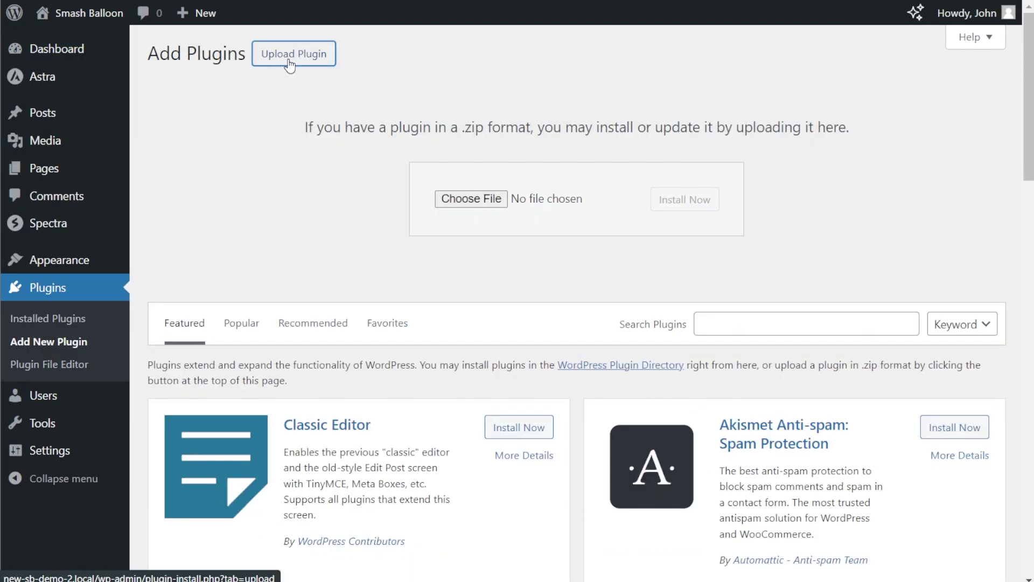
pyautogui.click(472, 197)
pyautogui.click(683, 200)
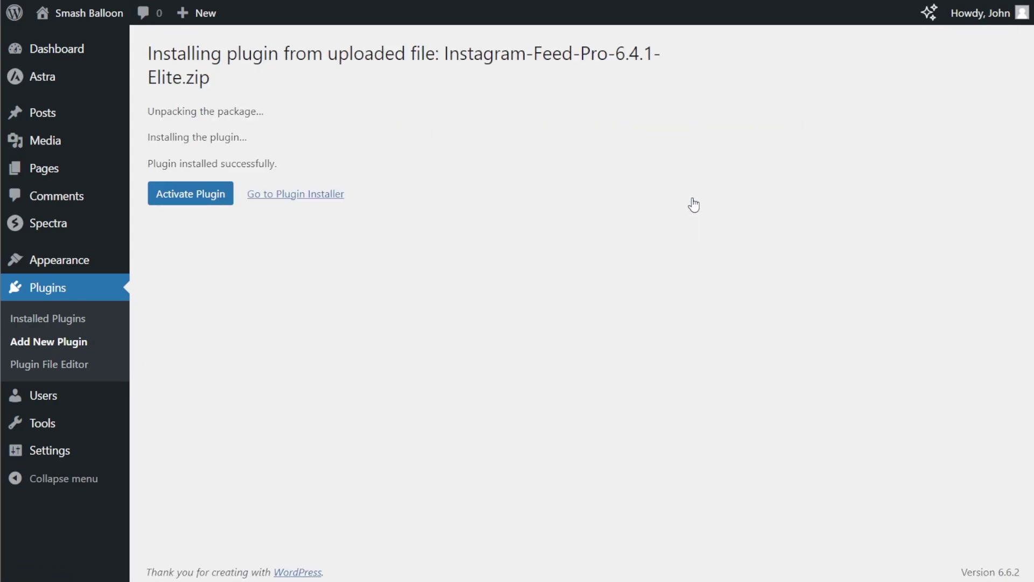
pyautogui.click(200, 196)
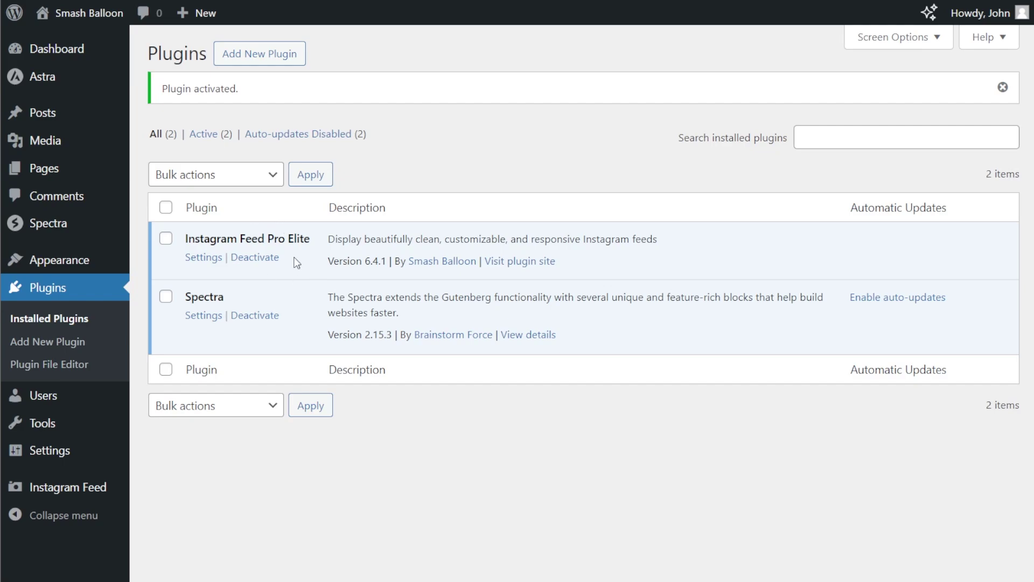
# Step: Paste the licence key into the Instagram Feed Settings License Key field and activate it
pyautogui.moveTo(60, 485)
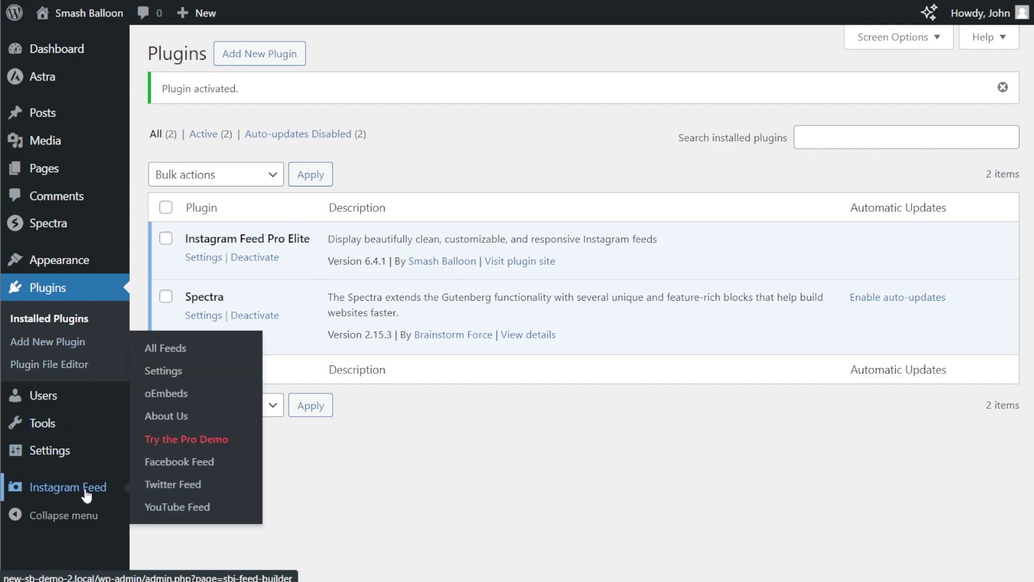
pyautogui.click(163, 370)
pyautogui.scroll(-3, 171, 371)
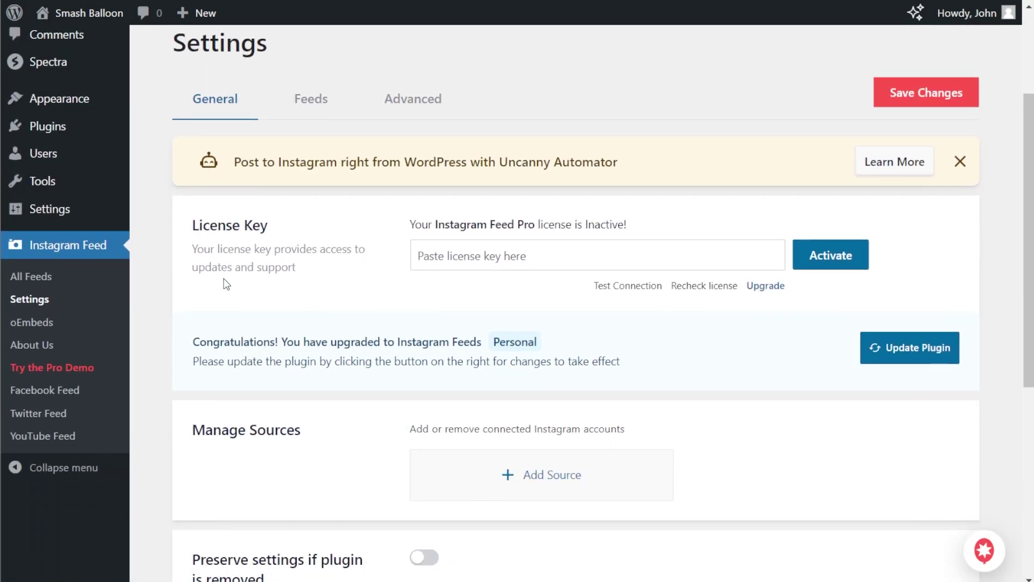
pyautogui.click(435, 253)
pyautogui.hotkey('ctrl', 'v')
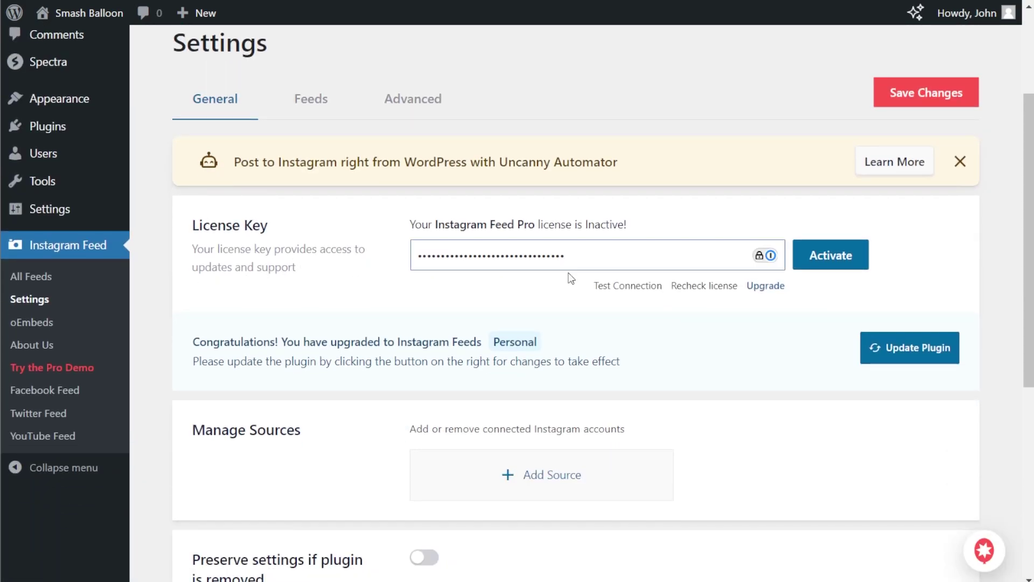
pyautogui.click(851, 259)
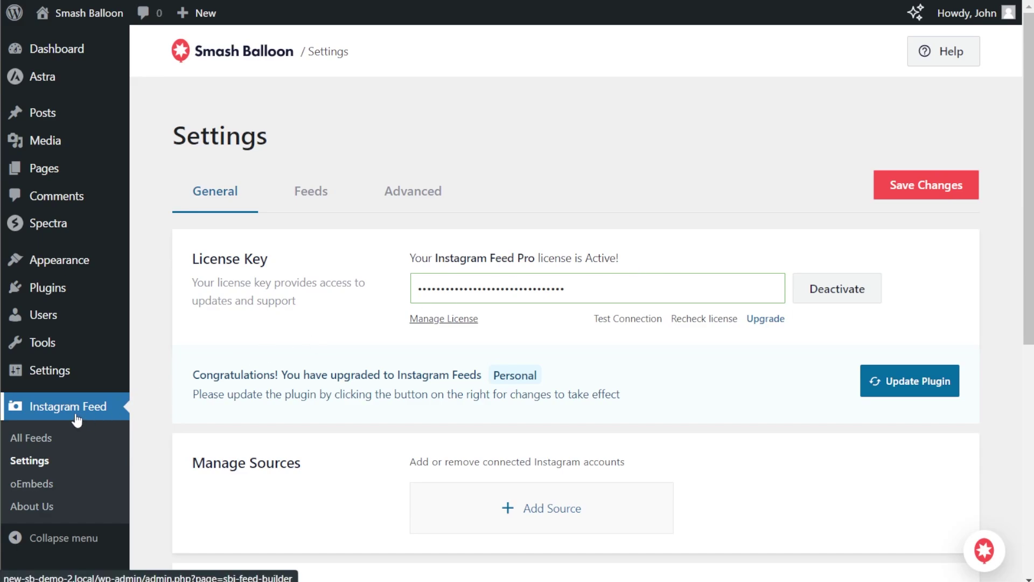
# Step: Create a new User Timeline feed from All Feeds and begin adding an Instagram source
pyautogui.click(38, 439)
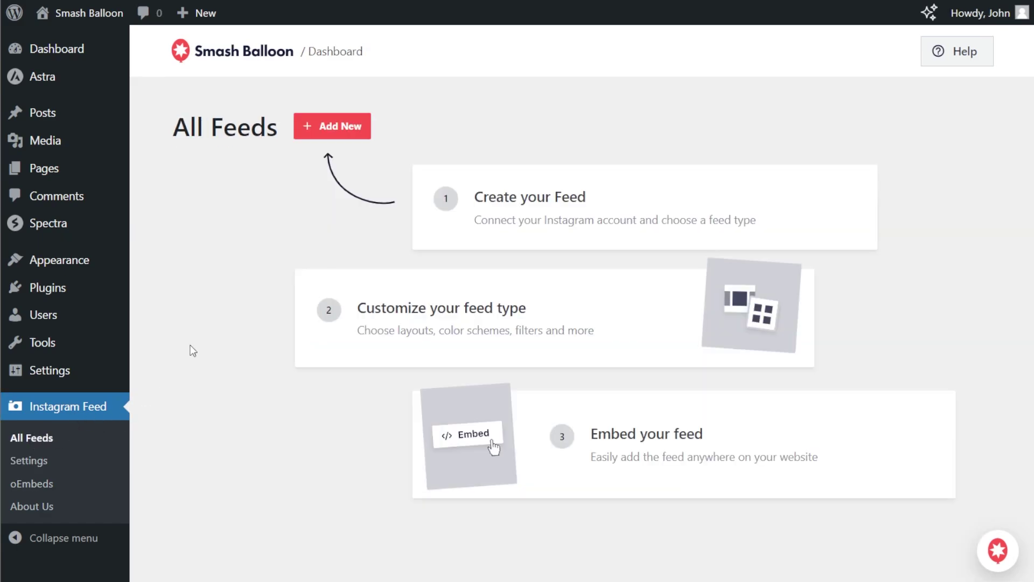
pyautogui.click(326, 132)
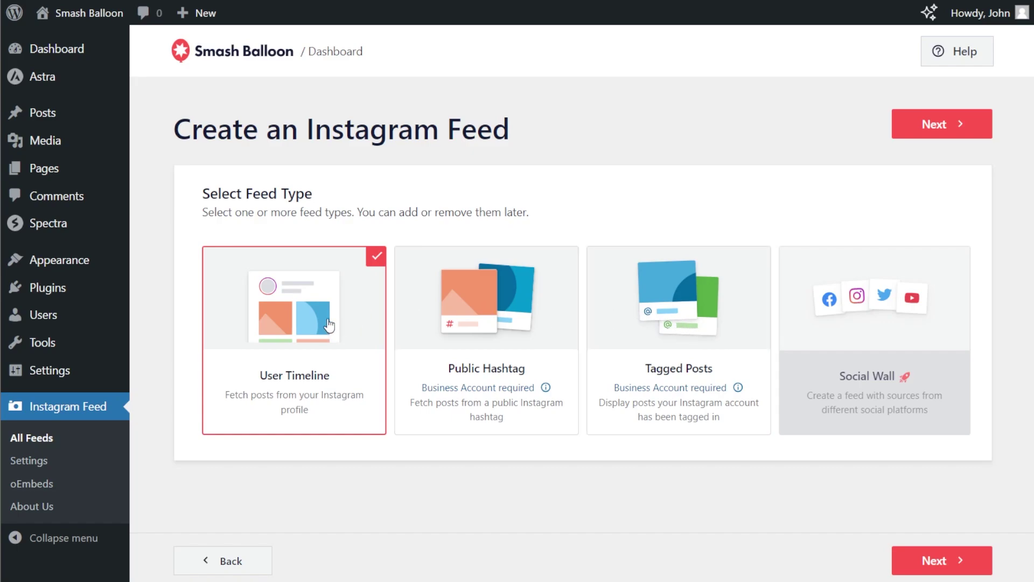
pyautogui.click(917, 137)
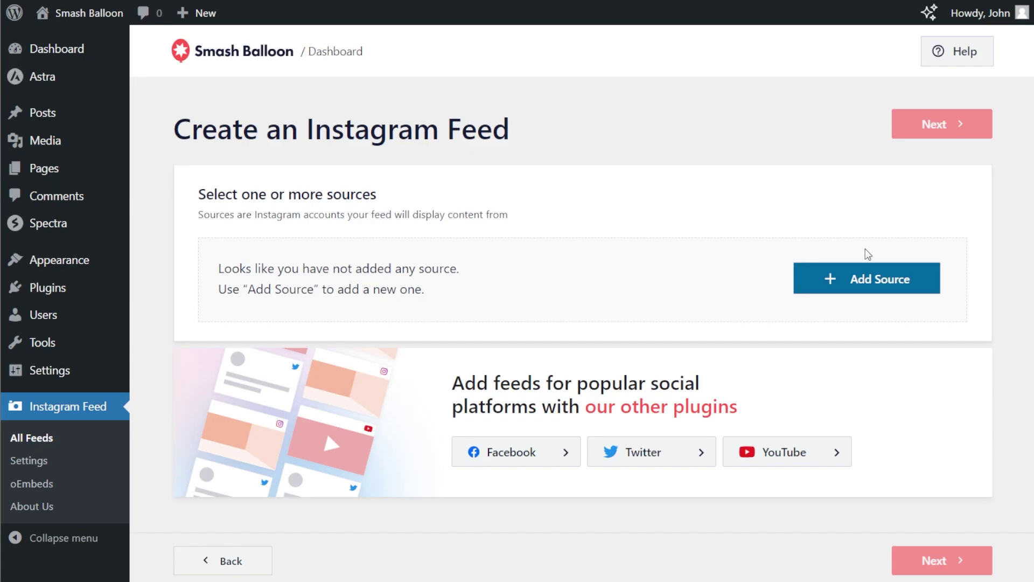
pyautogui.click(865, 293)
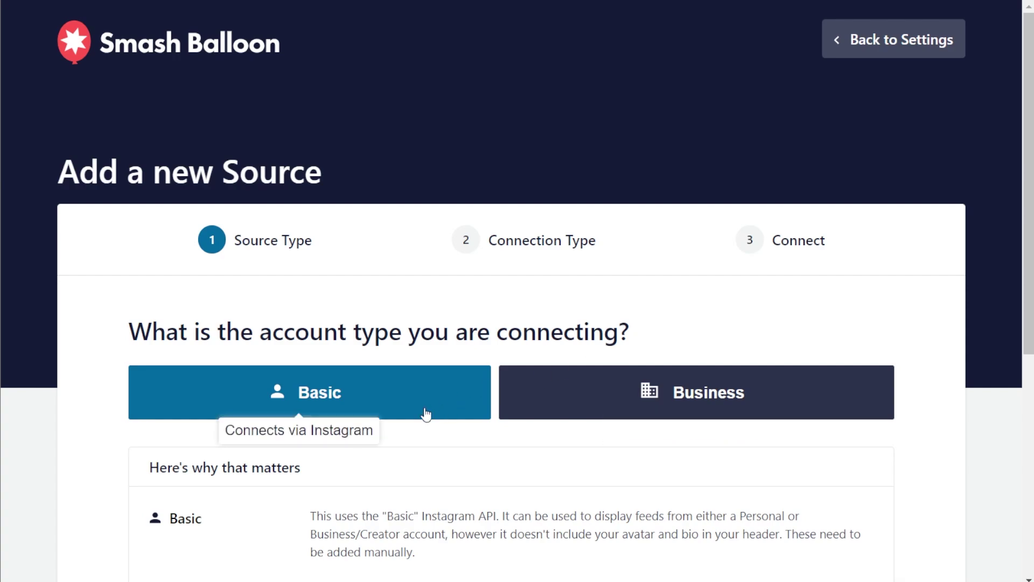
# Step: Select a Business account, answer No to the prior Facebook connection, and connect with Facebook
pyautogui.click(694, 402)
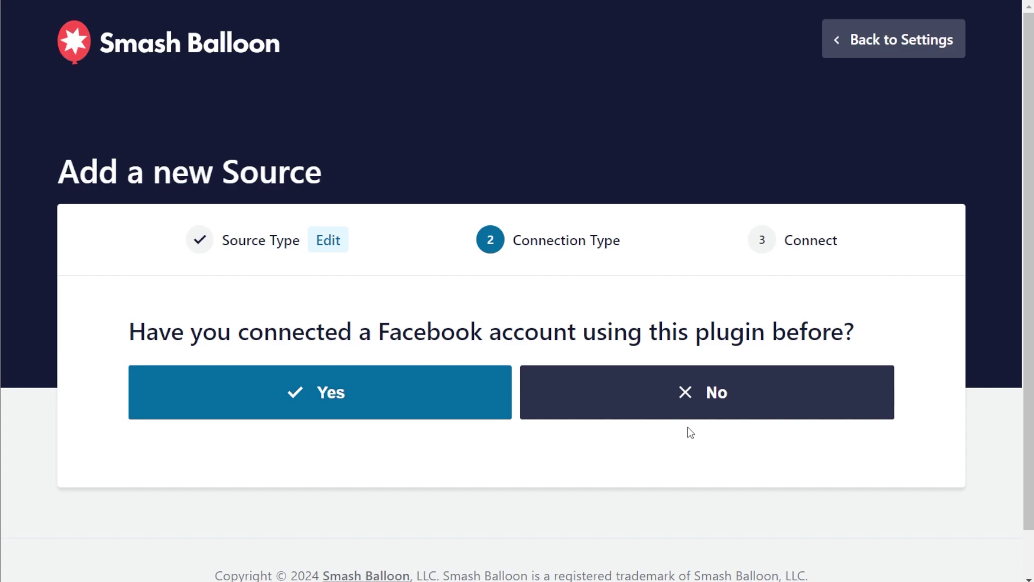
pyautogui.click(693, 411)
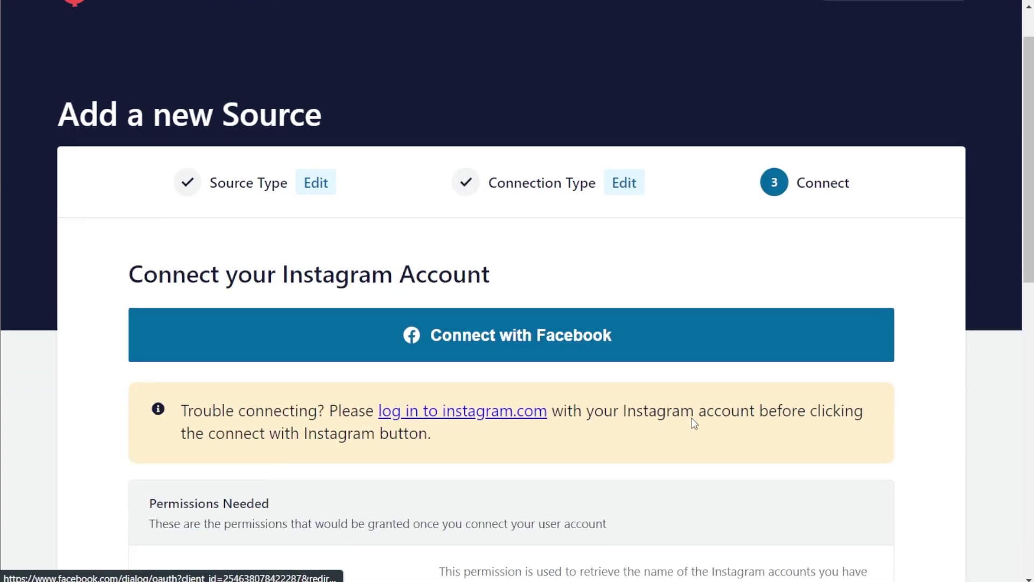
pyautogui.click(604, 326)
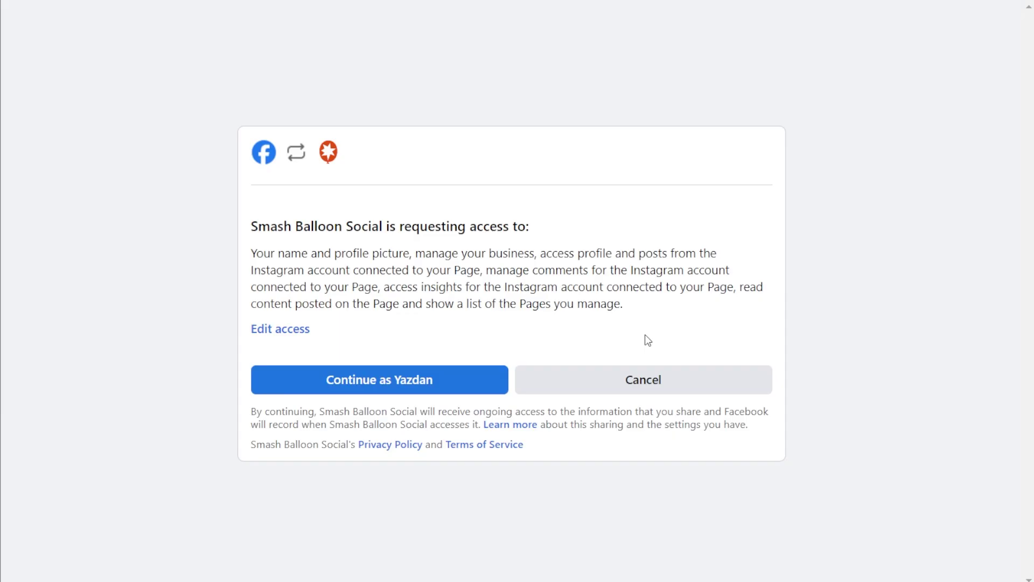
# Step: Review the requested Facebook permissions, then grant Smash Balloon Social access
pyautogui.click(286, 331)
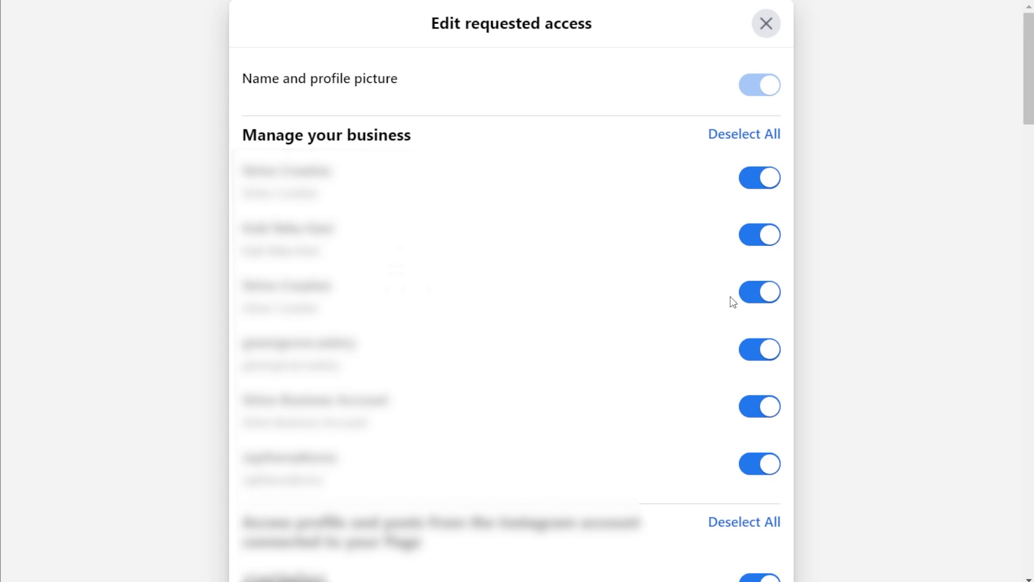
pyautogui.click(767, 33)
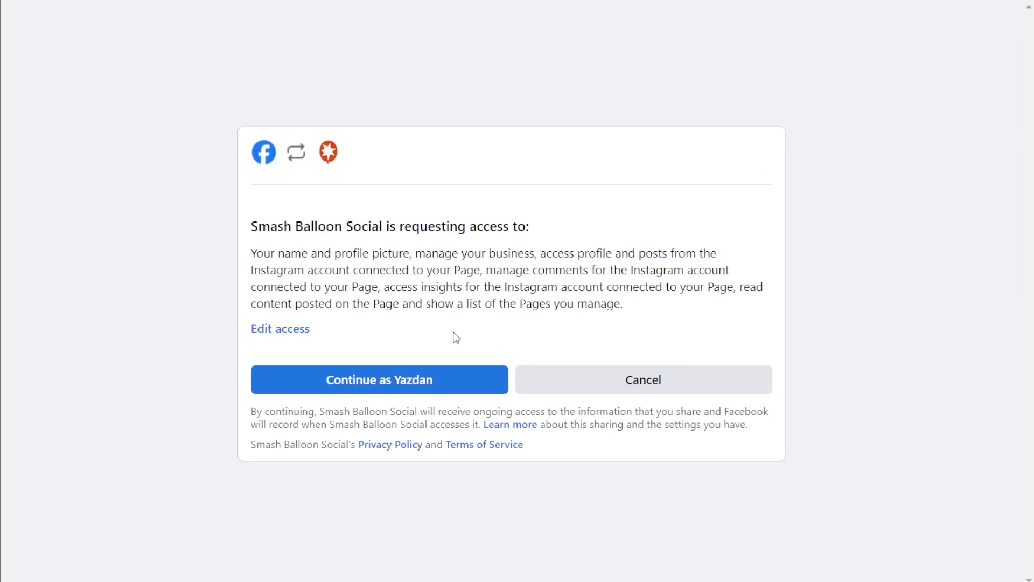
pyautogui.click(449, 370)
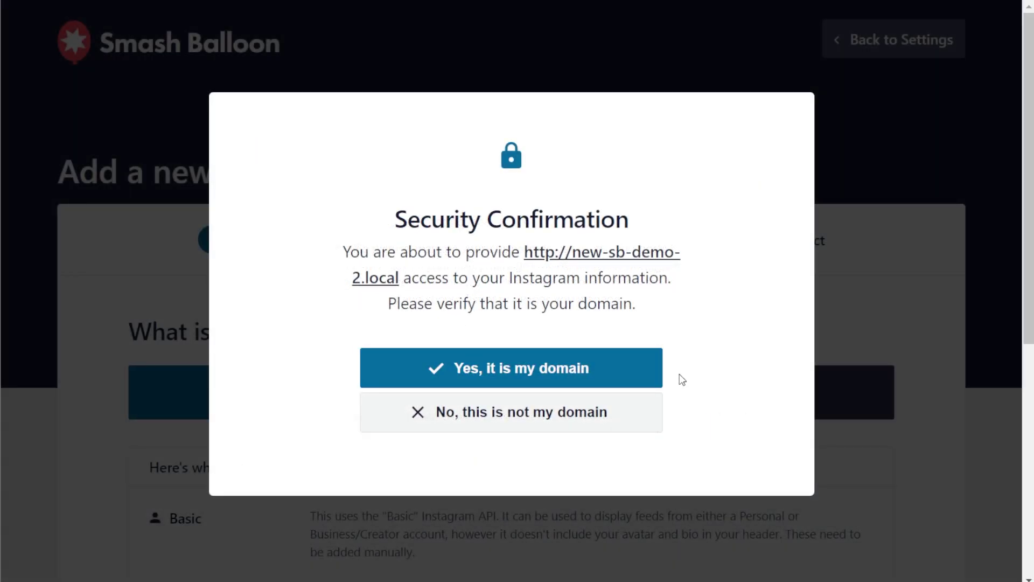
# Step: Confirm the new-sb-demo-2.local domain, then add greengrove.eatery as a source and select it for the feed
pyautogui.click(585, 381)
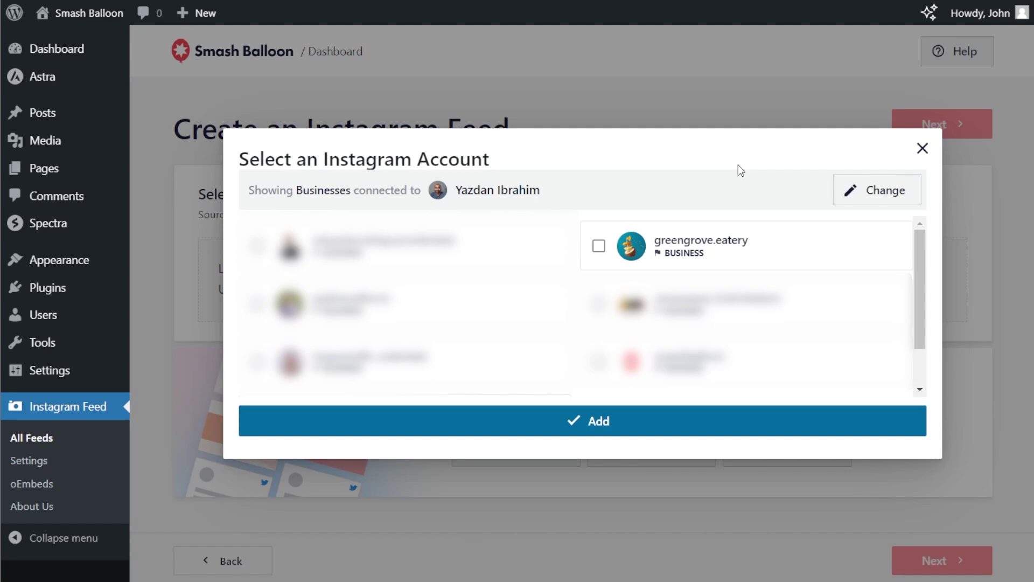
pyautogui.click(701, 252)
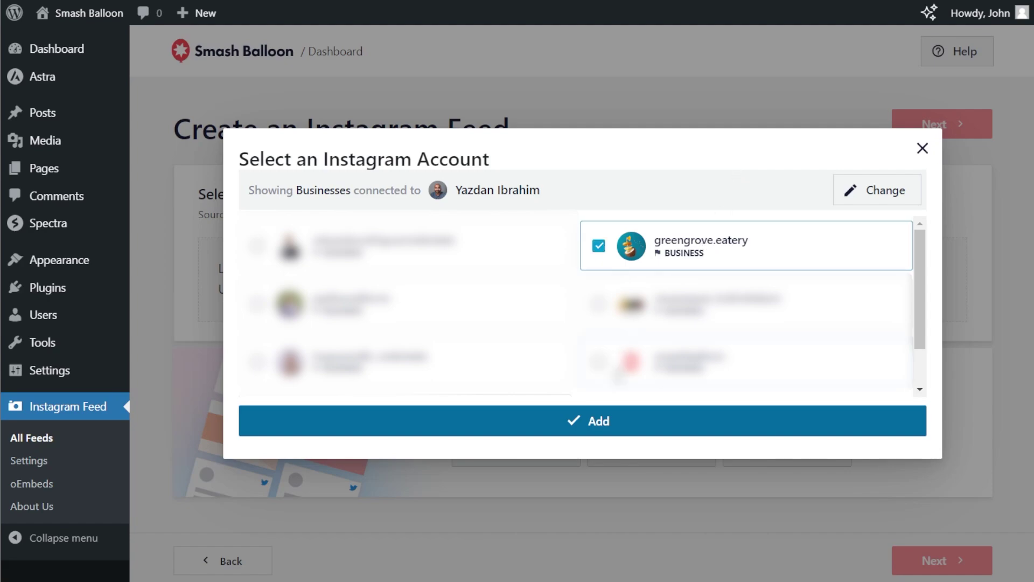
pyautogui.click(607, 421)
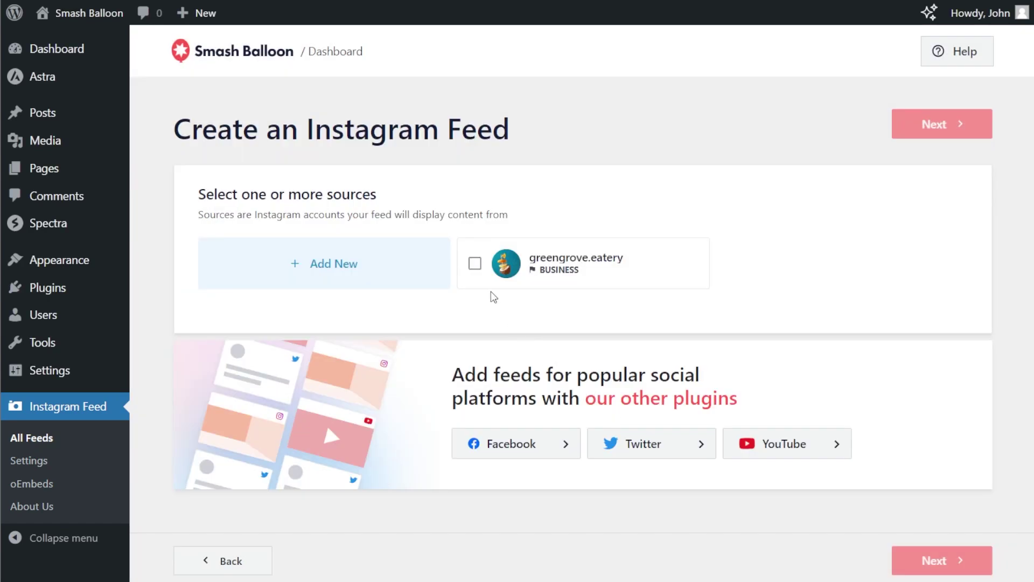
pyautogui.click(649, 266)
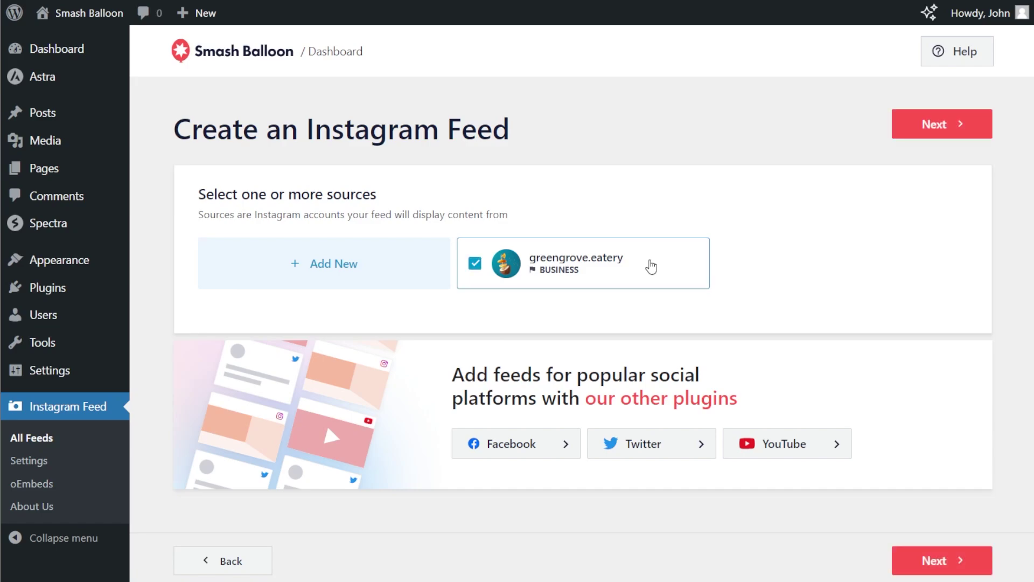
pyautogui.click(934, 132)
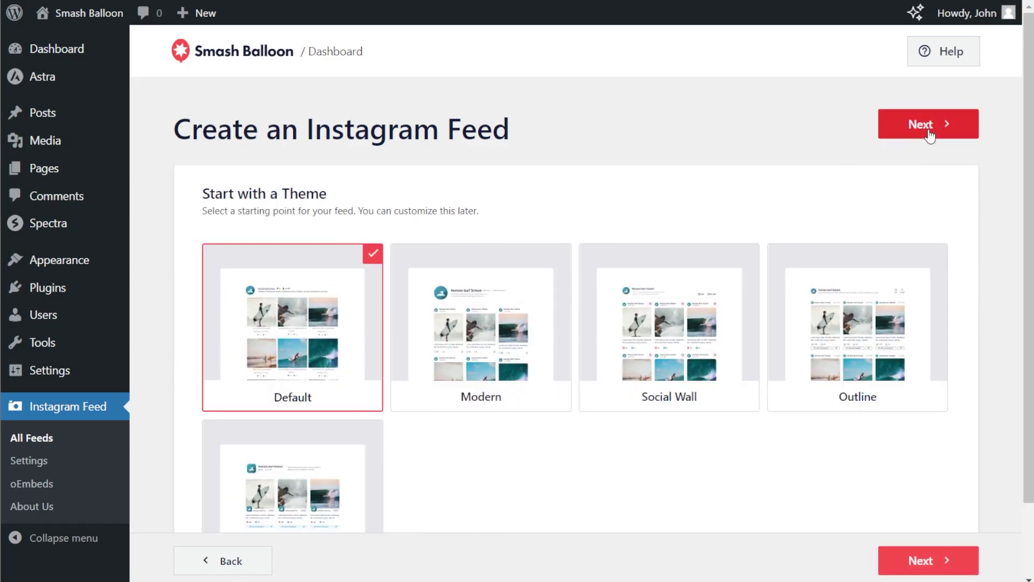
# Step: Choose the Social Wall theme and the Masonry Cards template to create the feed
pyautogui.scroll(-2, 606, 240)
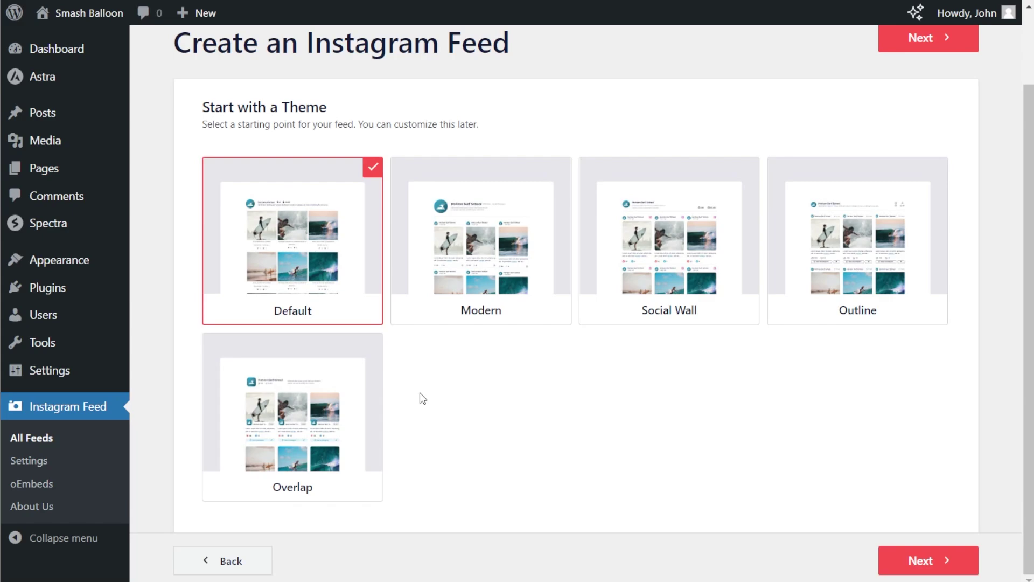
pyautogui.click(690, 280)
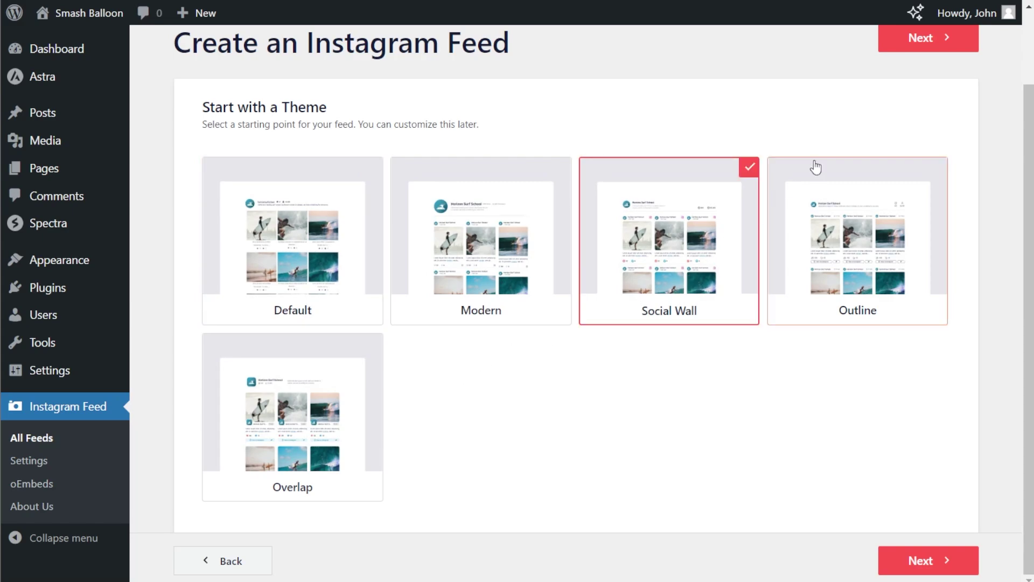
pyautogui.click(922, 39)
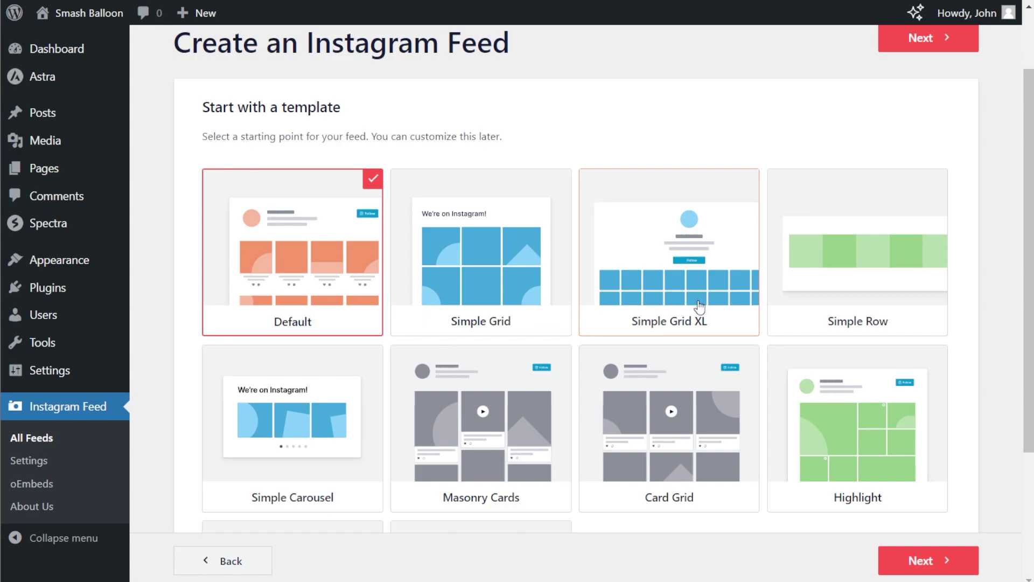
pyautogui.scroll(-2, 695, 323)
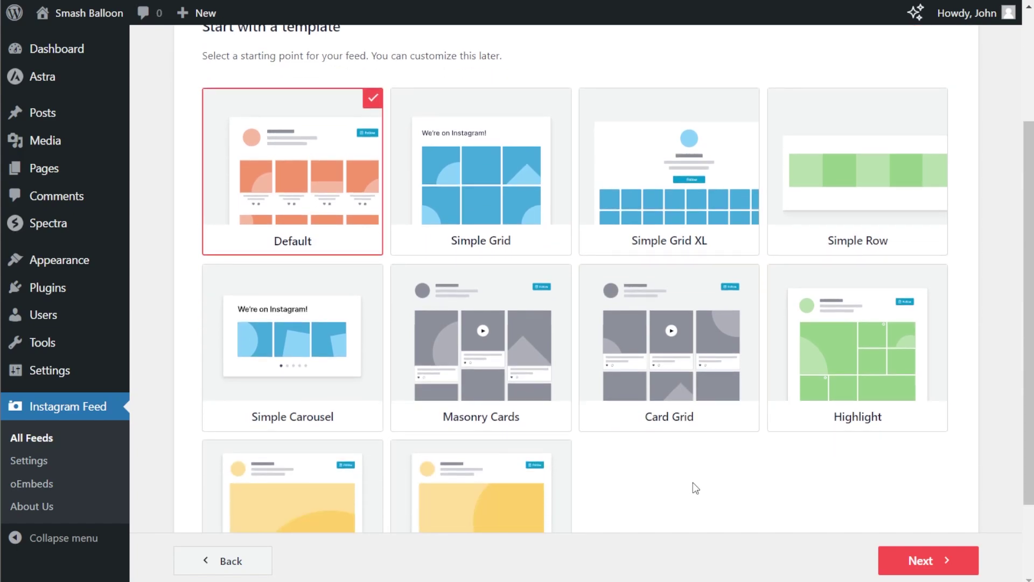
pyautogui.click(502, 372)
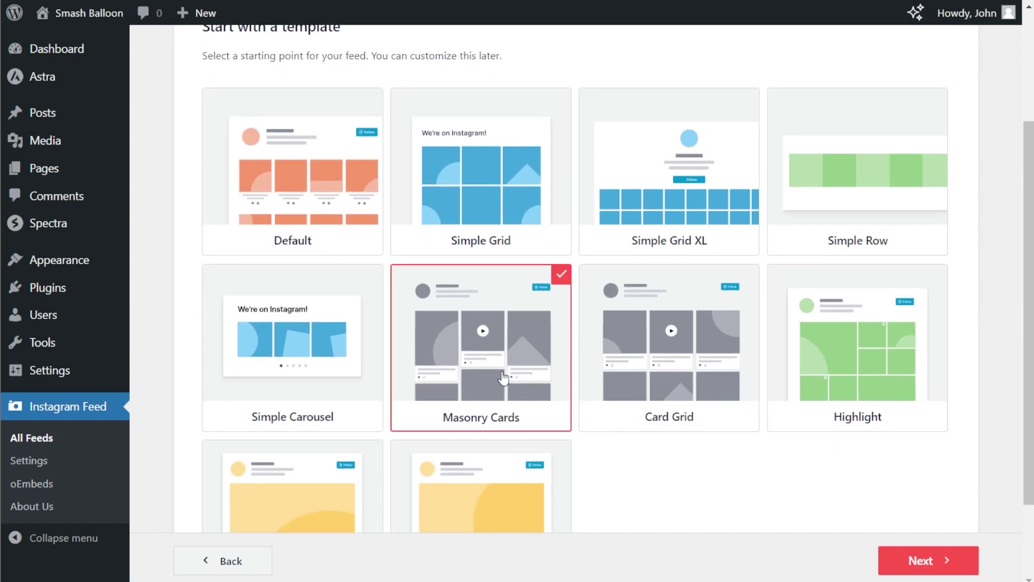
pyautogui.click(922, 560)
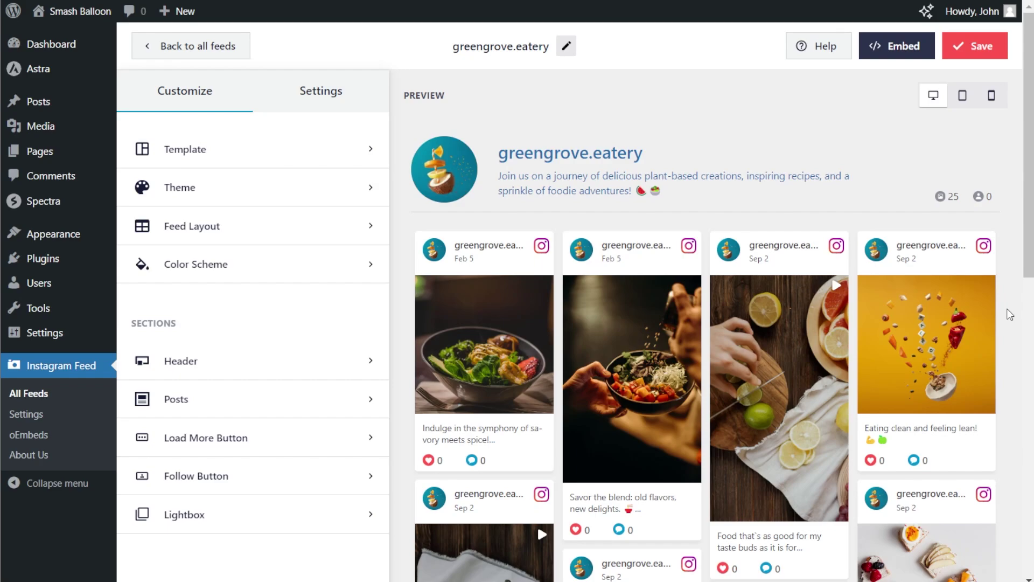
# Step: Scroll through the greengrove.eatery preview posts, then show the feed's Settings options
pyautogui.scroll(-3, 1009, 315)
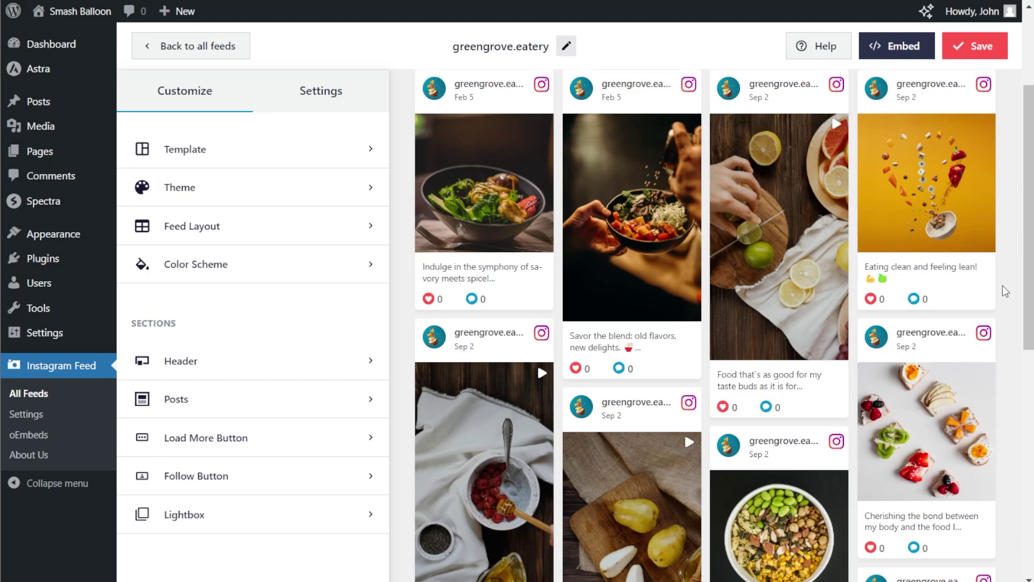
pyautogui.click(333, 98)
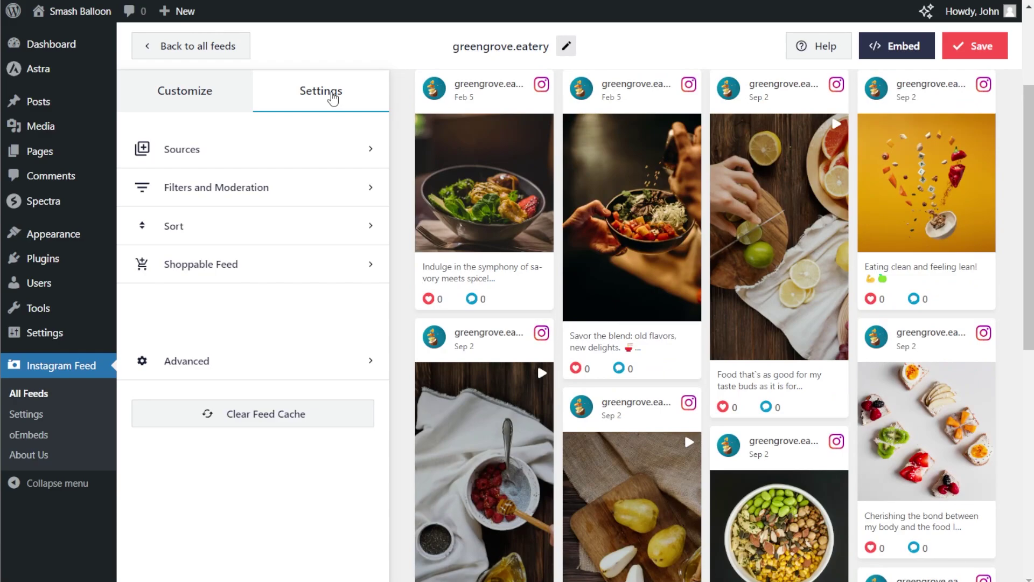
# Step: In Filters and Moderation, uncheck Photos and Feed Videos so only Reels remain
pyautogui.click(245, 190)
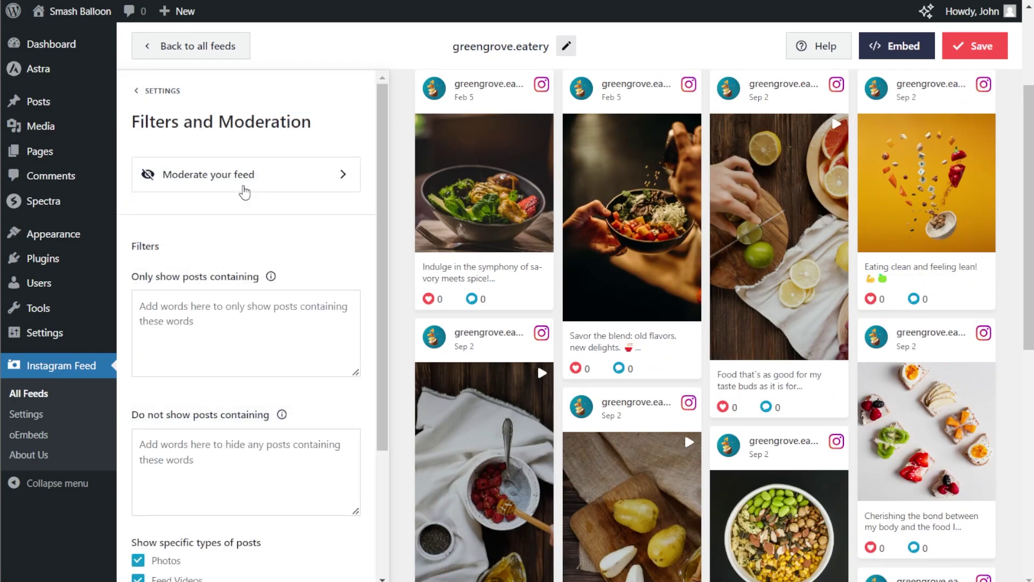
pyautogui.scroll(-3, 245, 192)
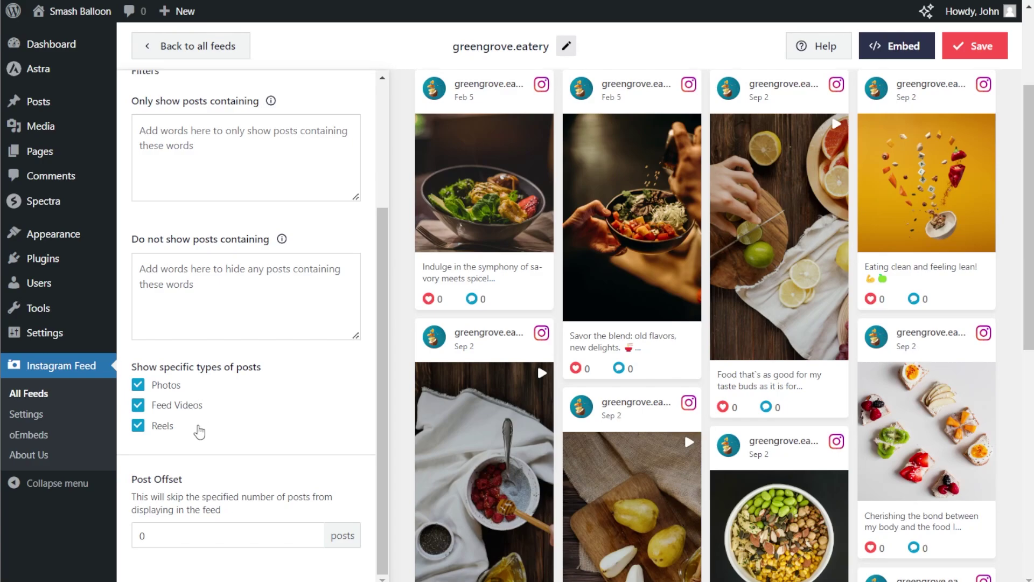
pyautogui.click(138, 385)
pyautogui.click(138, 405)
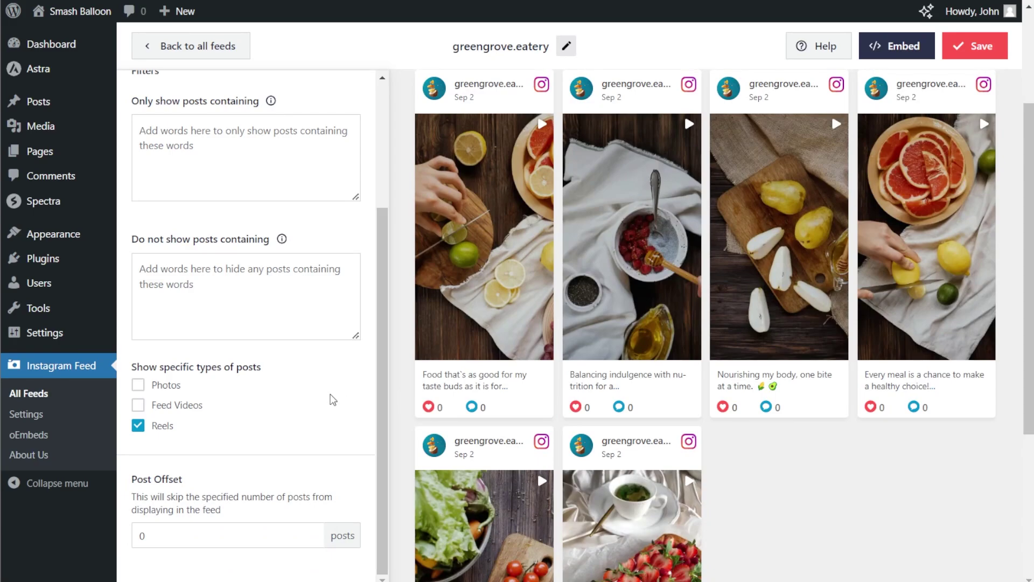
pyautogui.scroll(4, 332, 400)
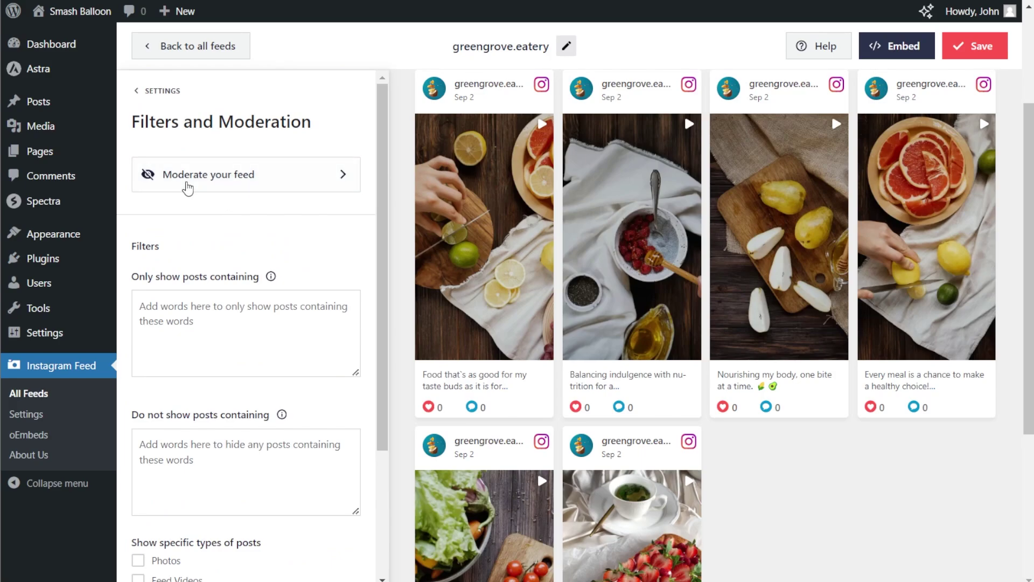
# Step: Enable feed moderation and approve the first two reels in Allow List mode
pyautogui.click(273, 191)
pyautogui.click(145, 166)
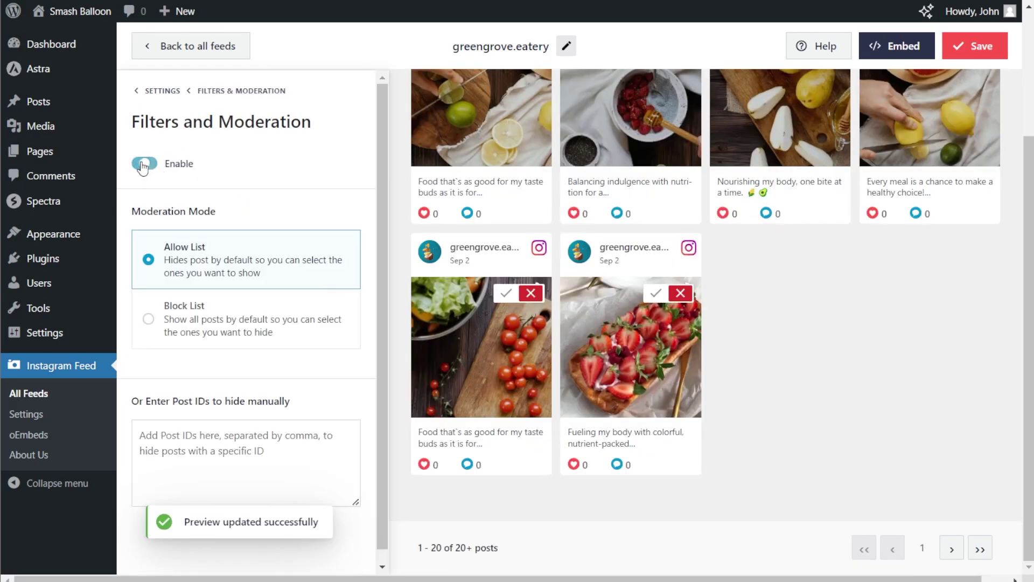
pyautogui.scroll(4, 396, 227)
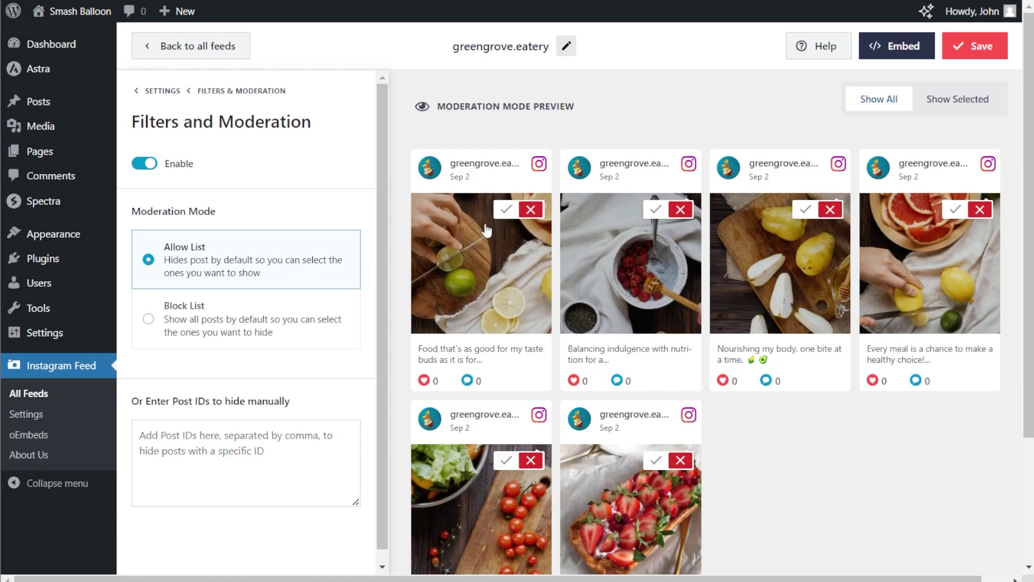
pyautogui.click(506, 209)
pyautogui.click(657, 210)
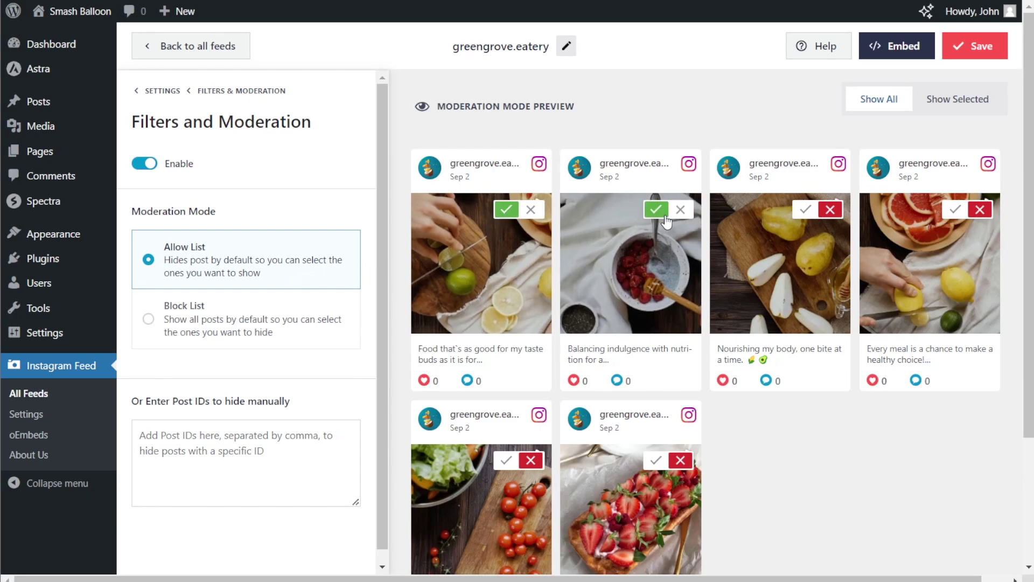
# Step: Switch moderation to Block List and mark the first two reels as hidden
pyautogui.click(326, 312)
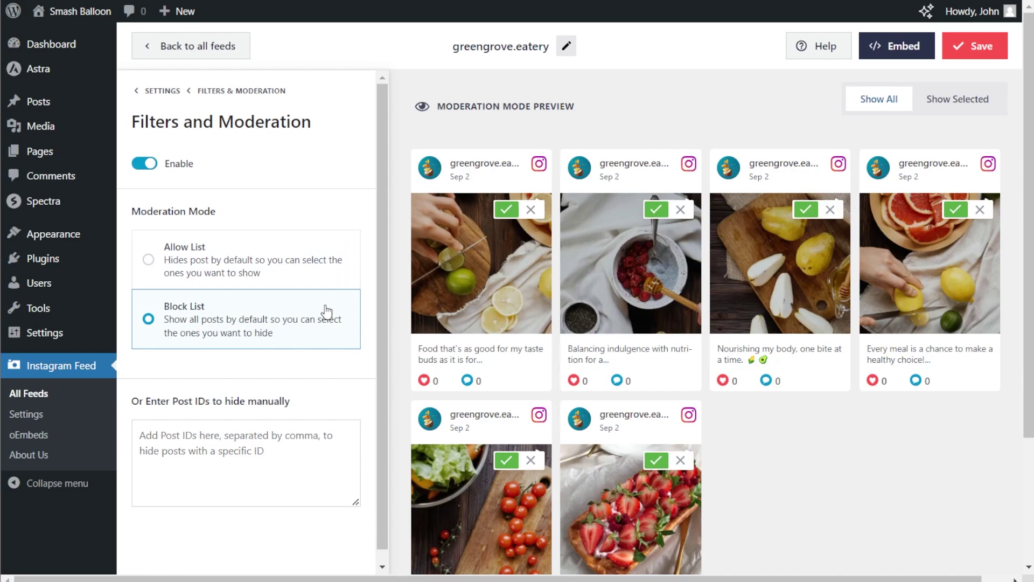
pyautogui.click(531, 210)
pyautogui.click(679, 211)
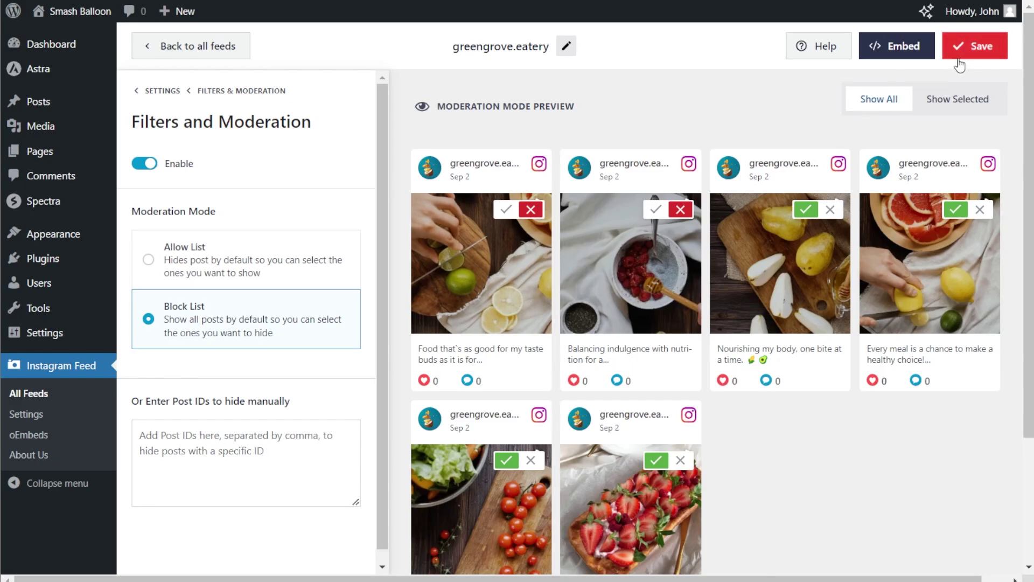
# Step: Disable moderation, return to Filters & Moderation, and save the Reels-only feed
pyautogui.click(144, 168)
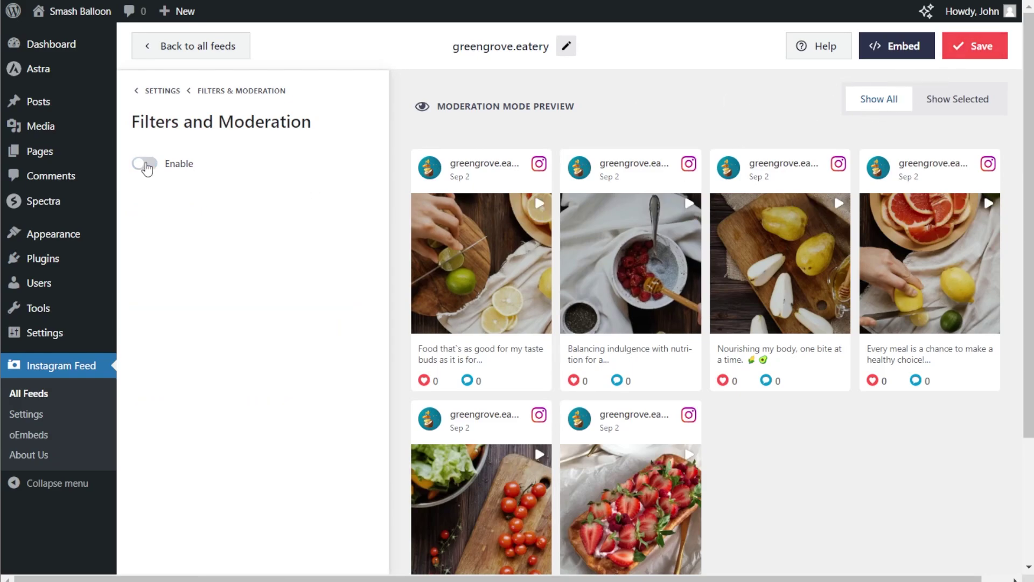
pyautogui.click(241, 91)
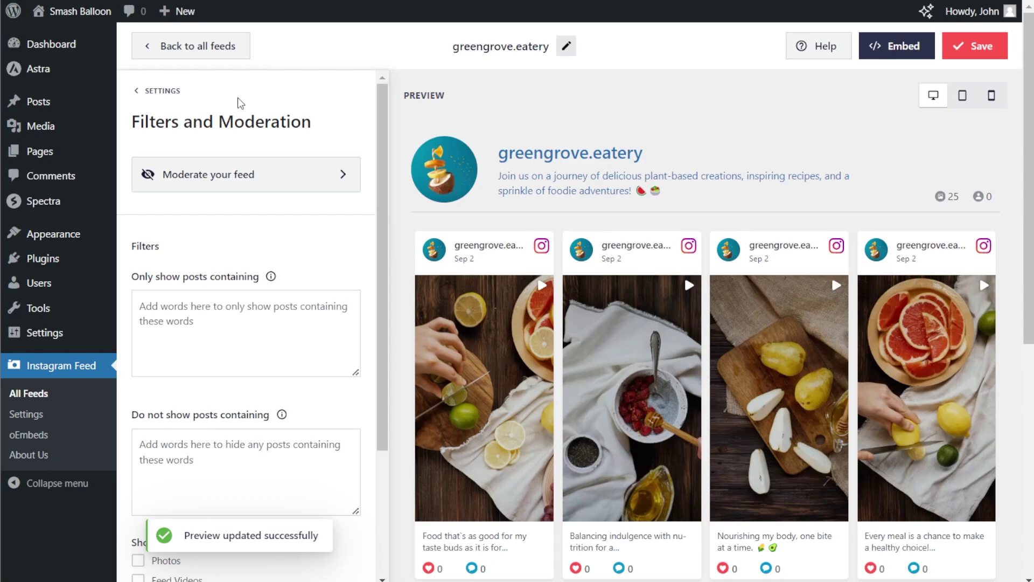
pyautogui.scroll(-2, 219, 240)
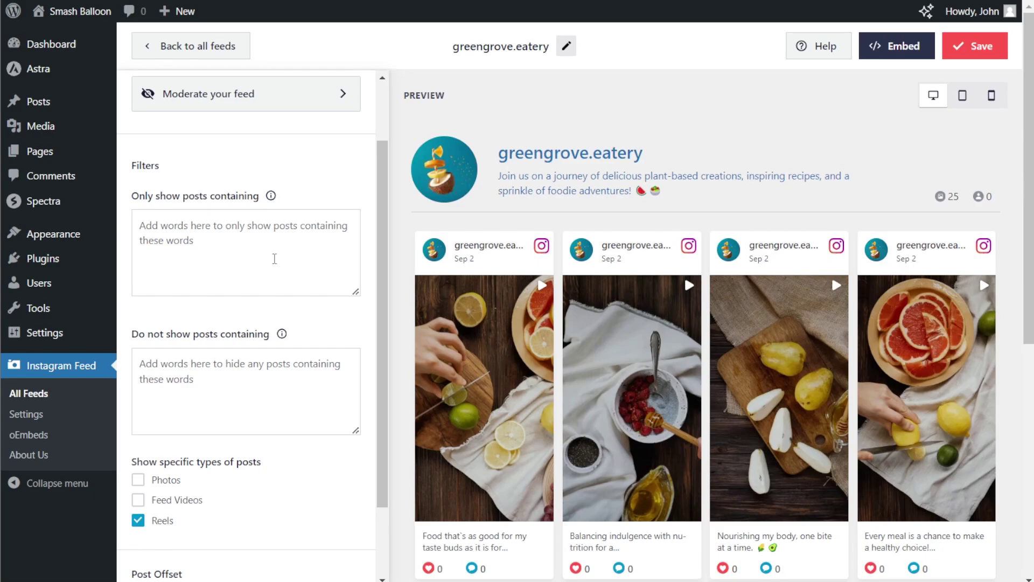
pyautogui.click(974, 49)
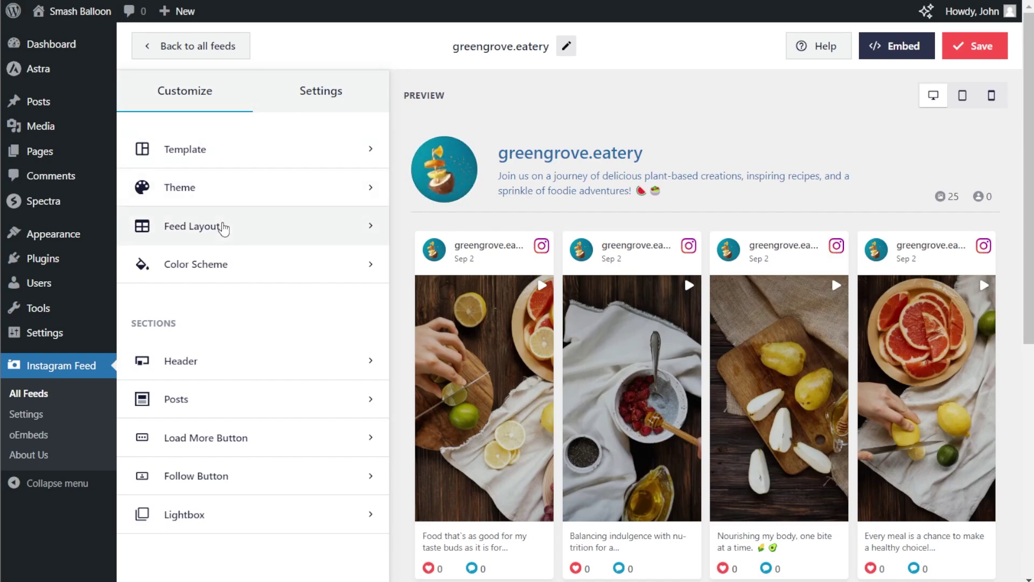
# Step: Preview the feed in Grid and Carousel layouts, paging the carousel forward and back
pyautogui.click(222, 225)
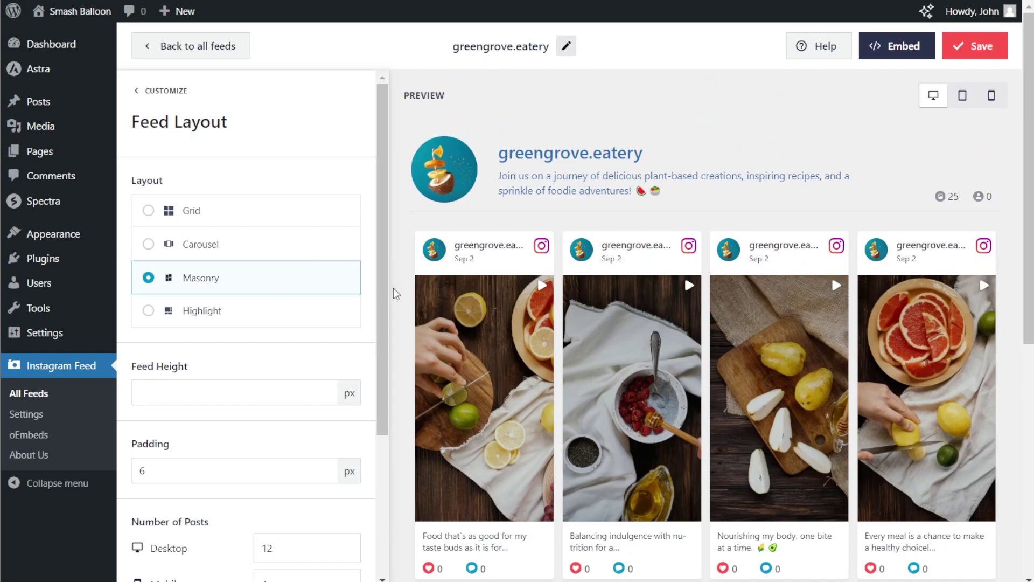
pyautogui.scroll(-3, 397, 294)
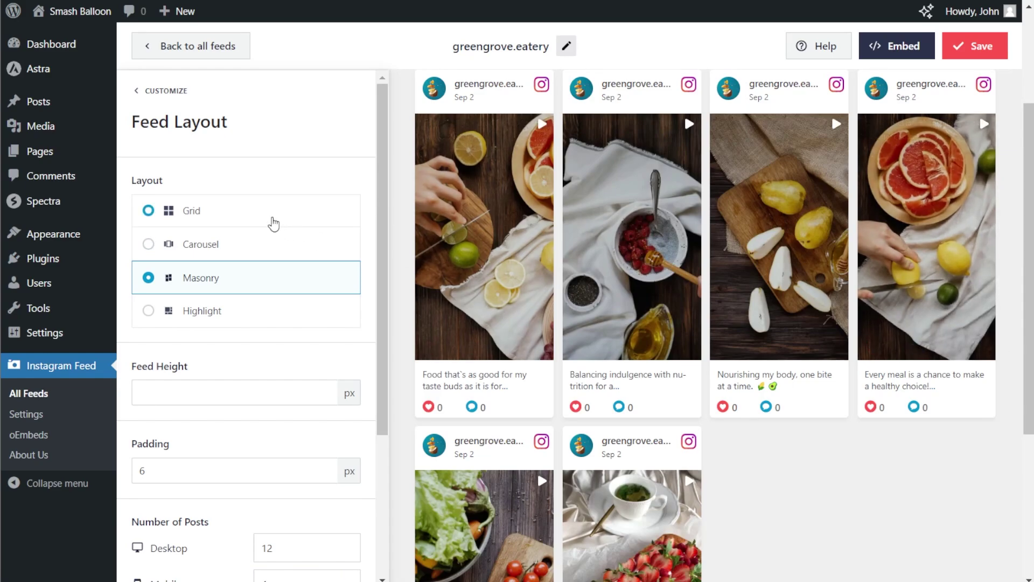
pyautogui.click(273, 223)
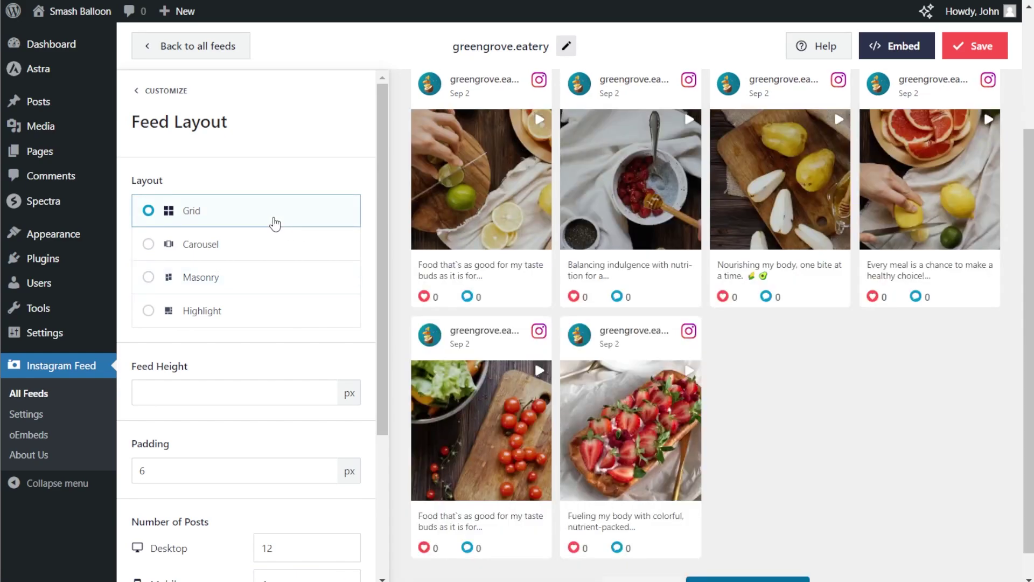
pyautogui.scroll(3, 408, 292)
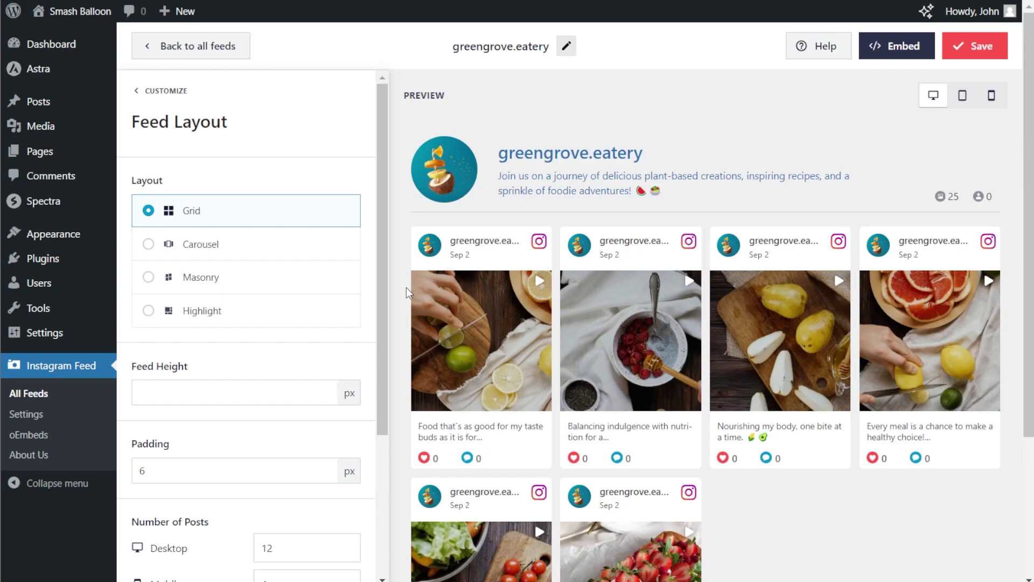
pyautogui.click(323, 245)
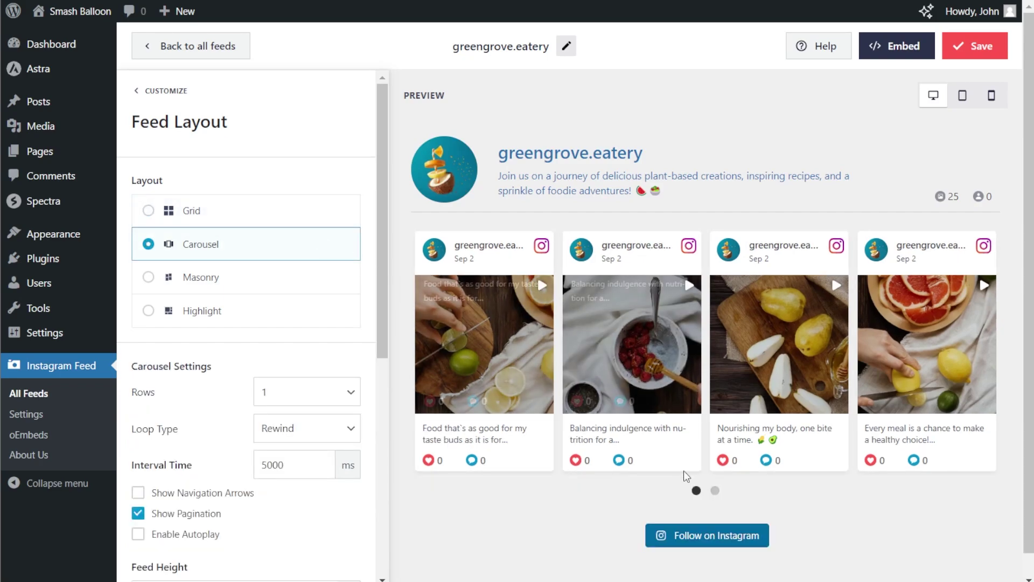
pyautogui.click(715, 490)
pyautogui.click(696, 491)
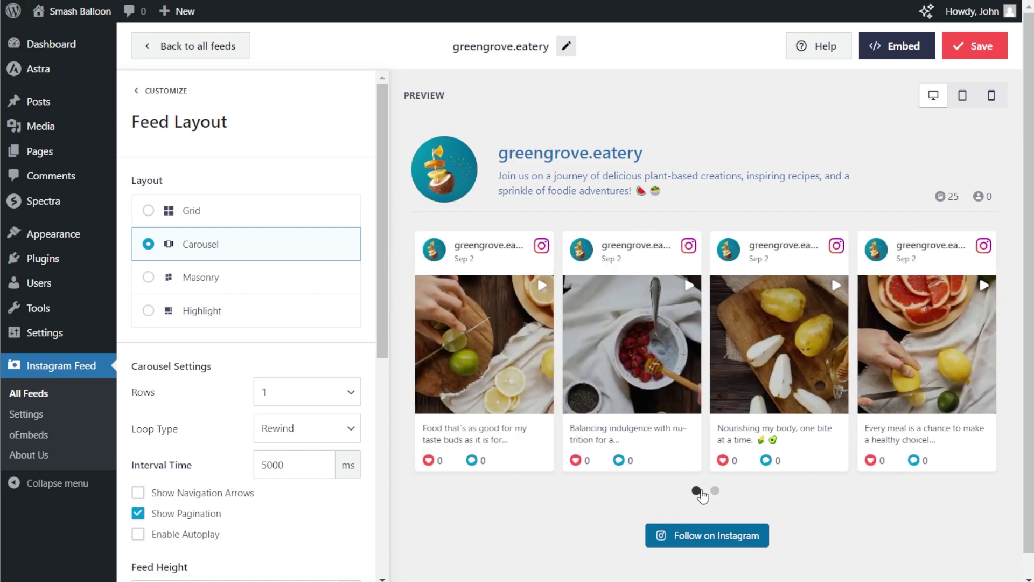
# Step: Try the Highlight layout, then set the feed layout to Masonry
pyautogui.click(288, 322)
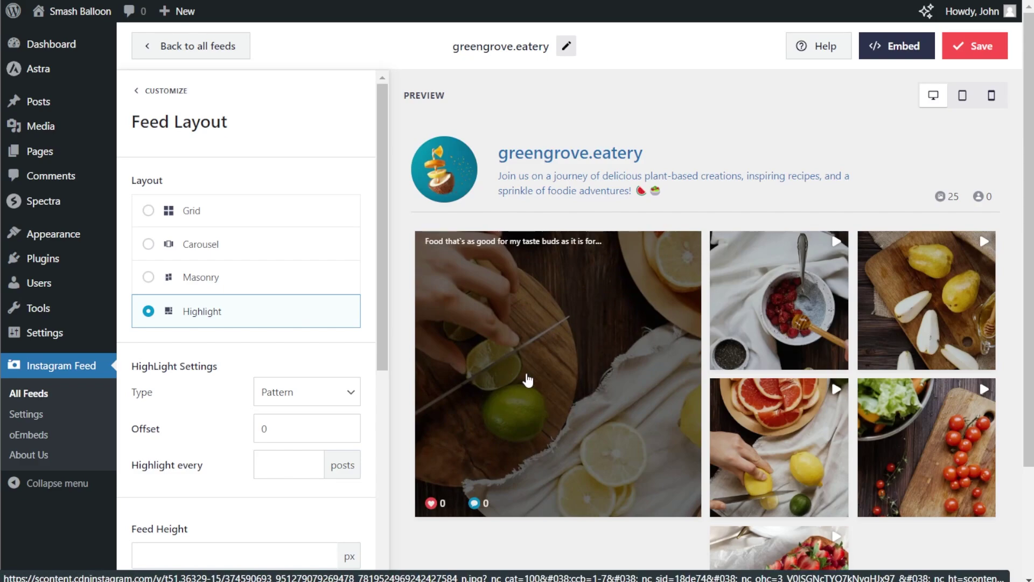
pyautogui.scroll(-3, 838, 366)
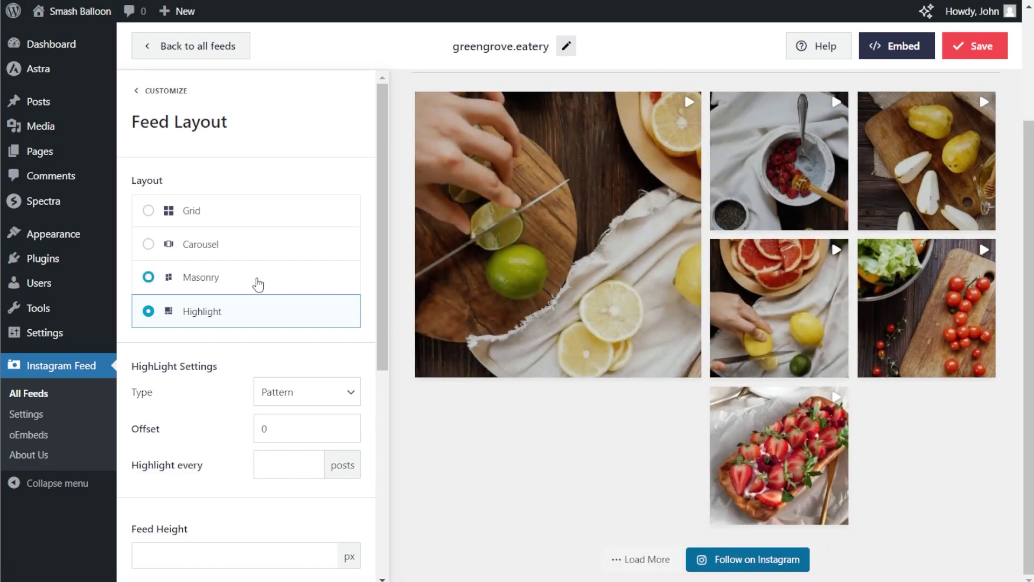
pyautogui.click(258, 284)
pyautogui.scroll(-4, 253, 285)
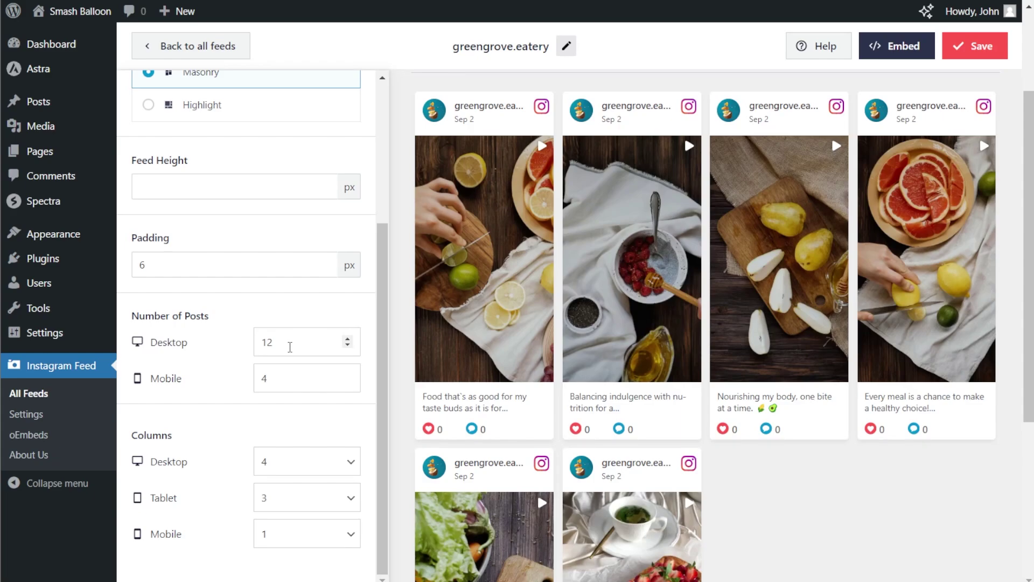
# Step: Set desktop posts from 12 to 3 and desktop columns to 3, then save the feed
pyautogui.doubleClick(287, 347)
pyautogui.write('3')
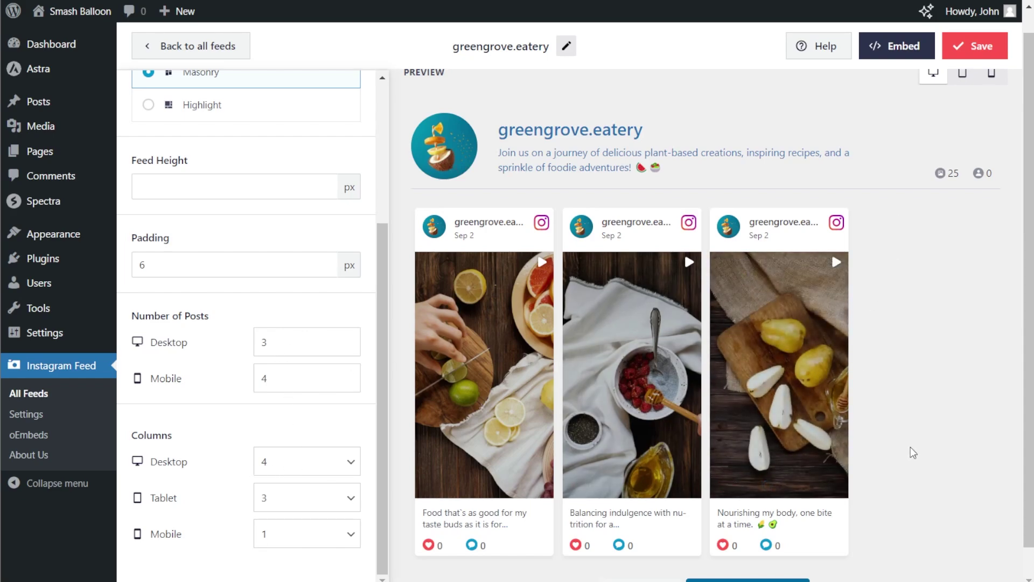
pyautogui.click(305, 463)
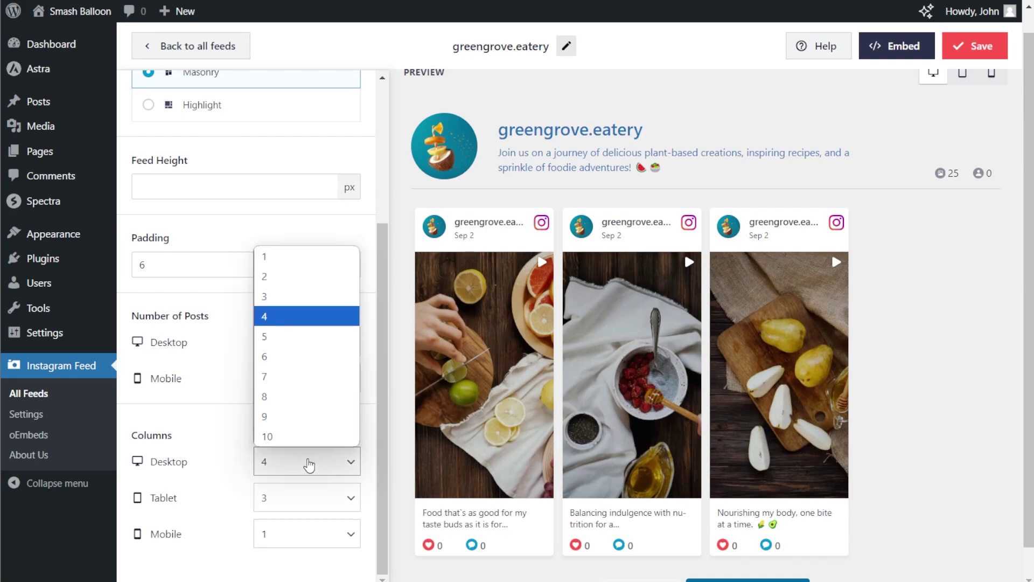
pyautogui.click(291, 296)
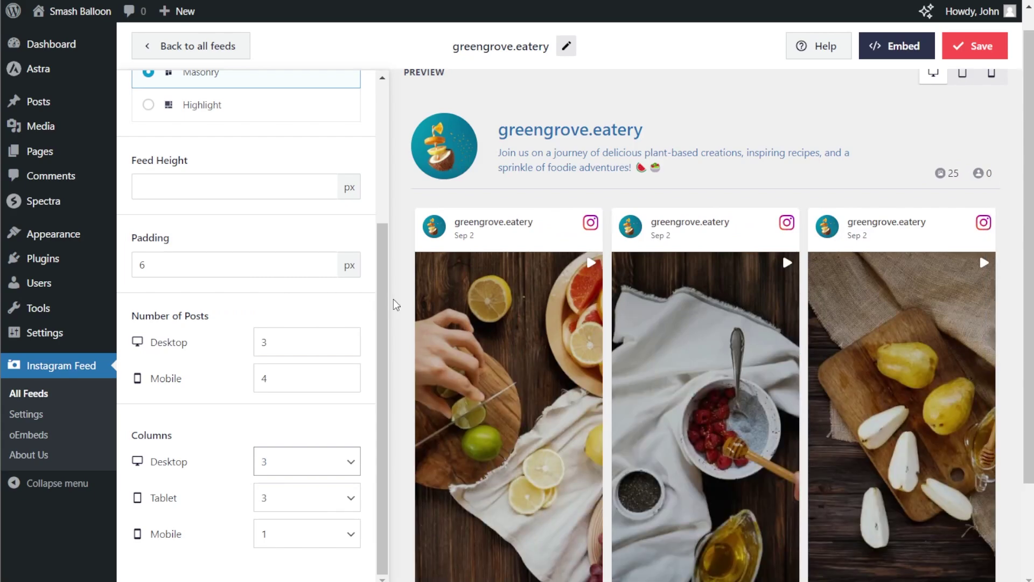
pyautogui.scroll(-2, 400, 304)
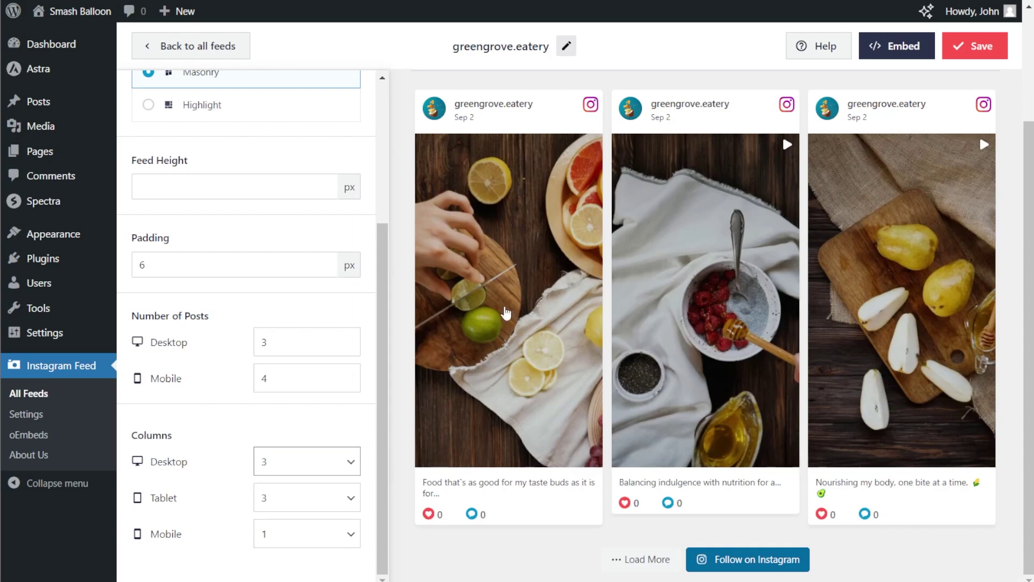
pyautogui.click(996, 49)
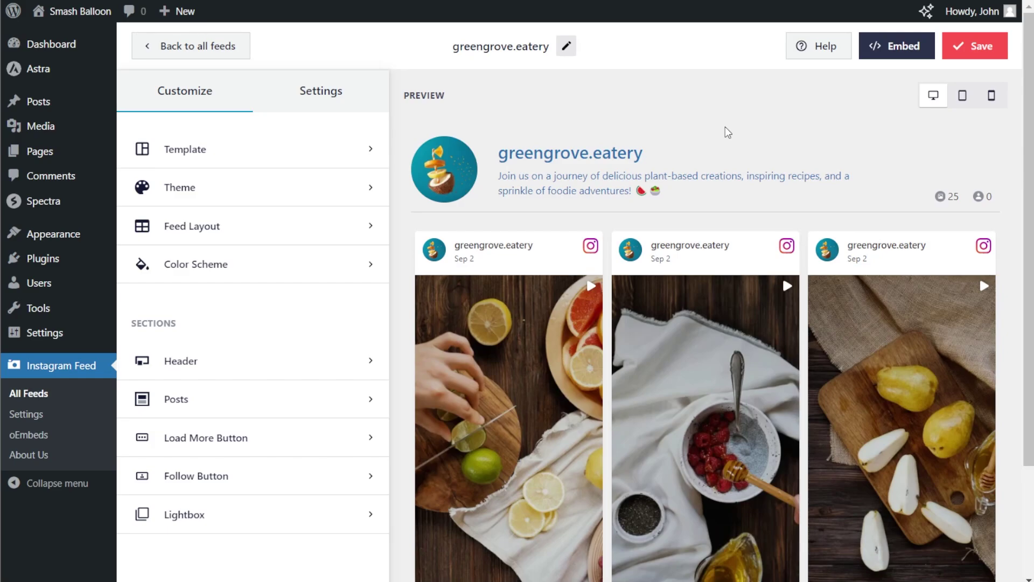
# Step: Copy the feed shortcode and add the feed to the Instagram page via Embed
pyautogui.click(897, 50)
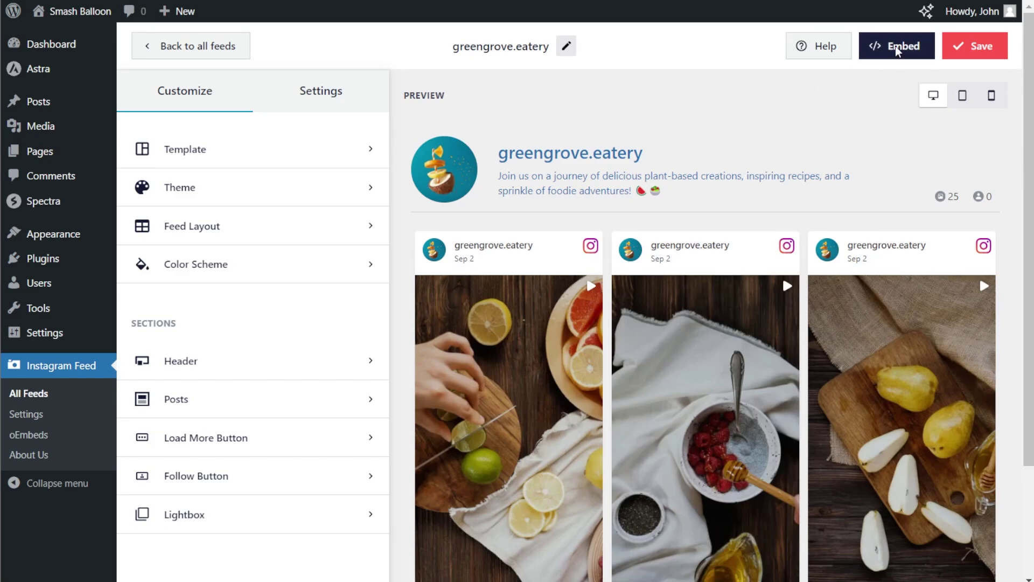
pyautogui.click(701, 249)
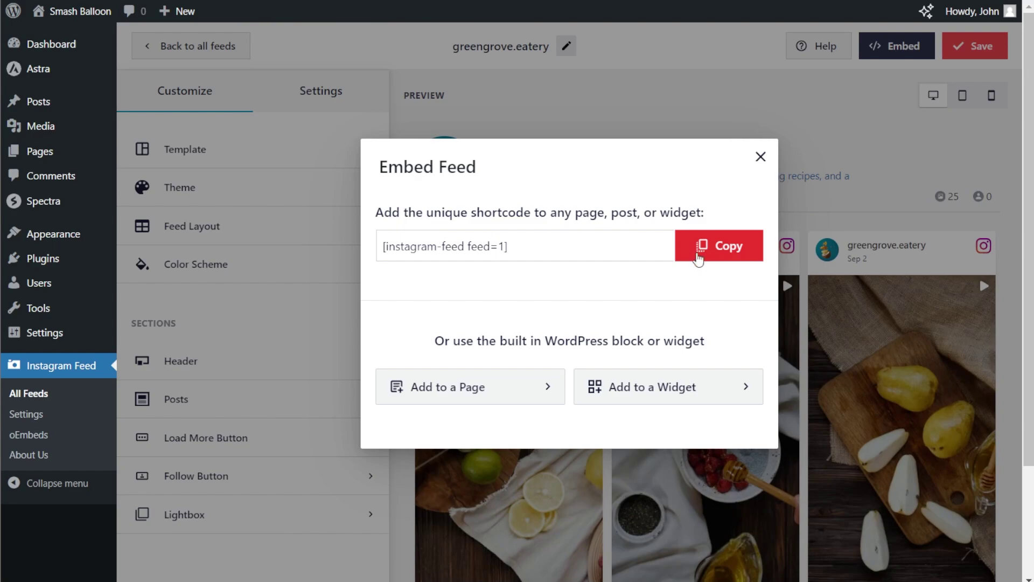
pyautogui.click(455, 393)
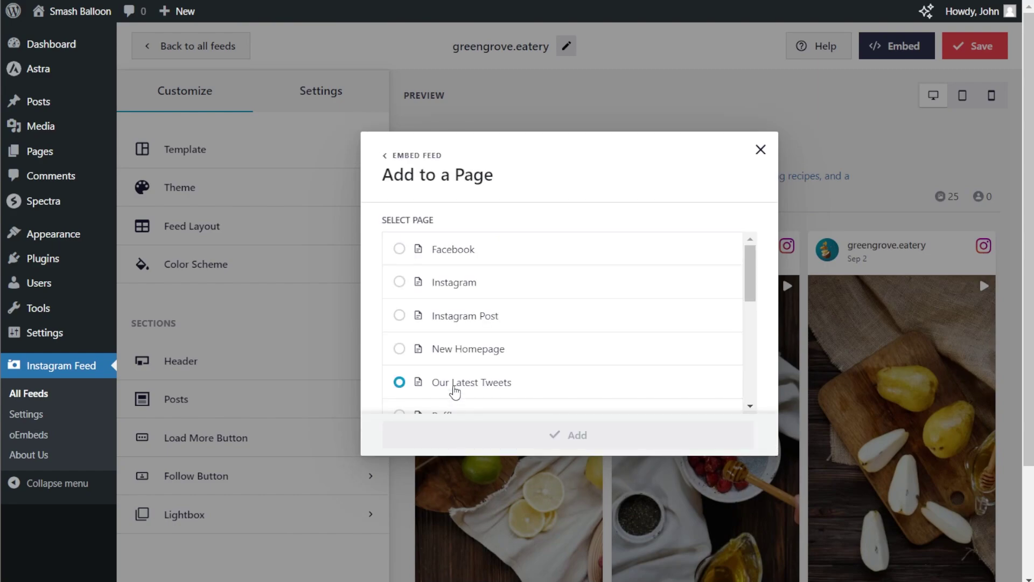
pyautogui.click(474, 289)
pyautogui.click(565, 439)
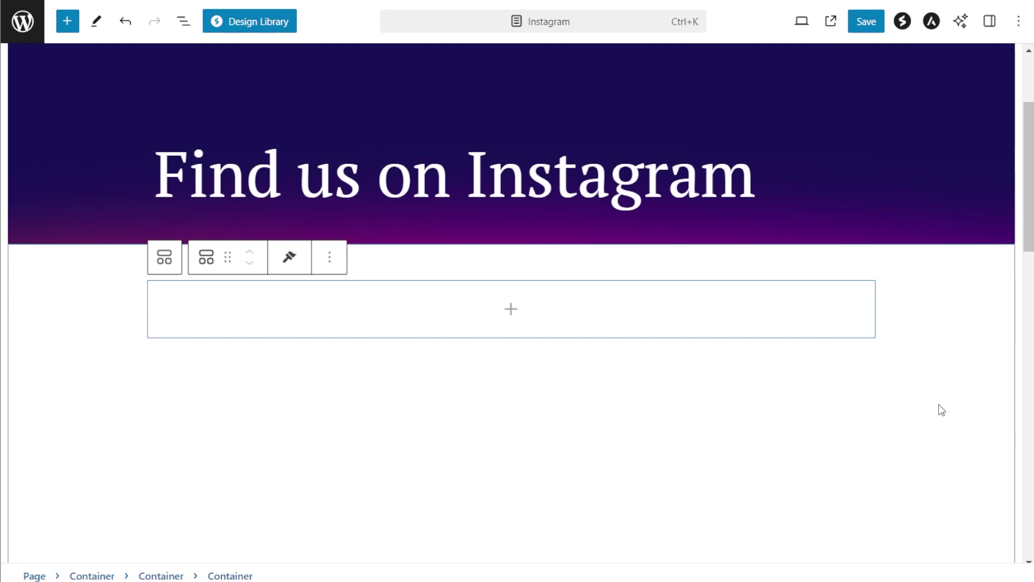
# Step: Insert a Shortcode block with the pasted feed shortcode, then delete it
pyautogui.click(510, 315)
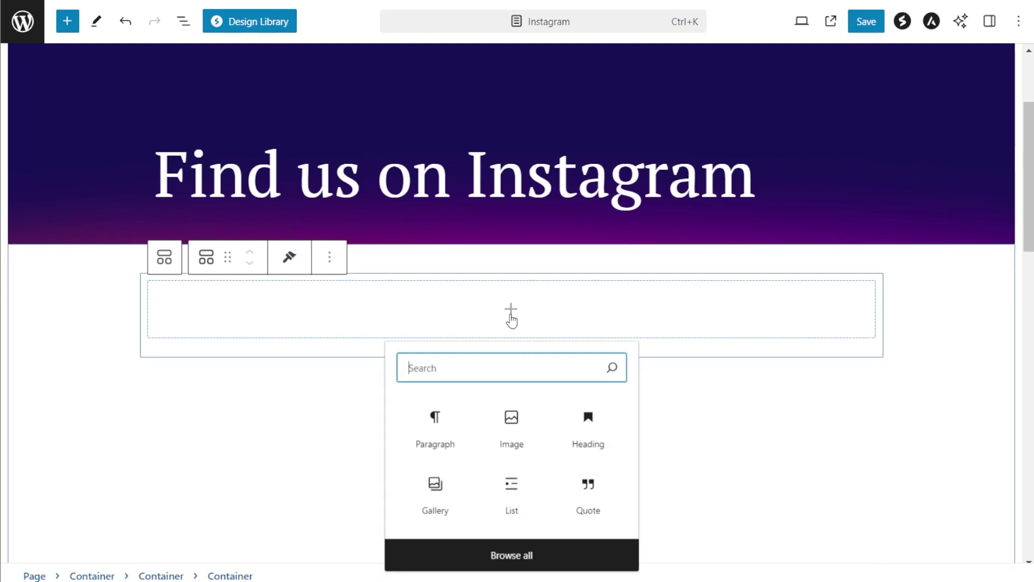
pyautogui.write('shortcode')
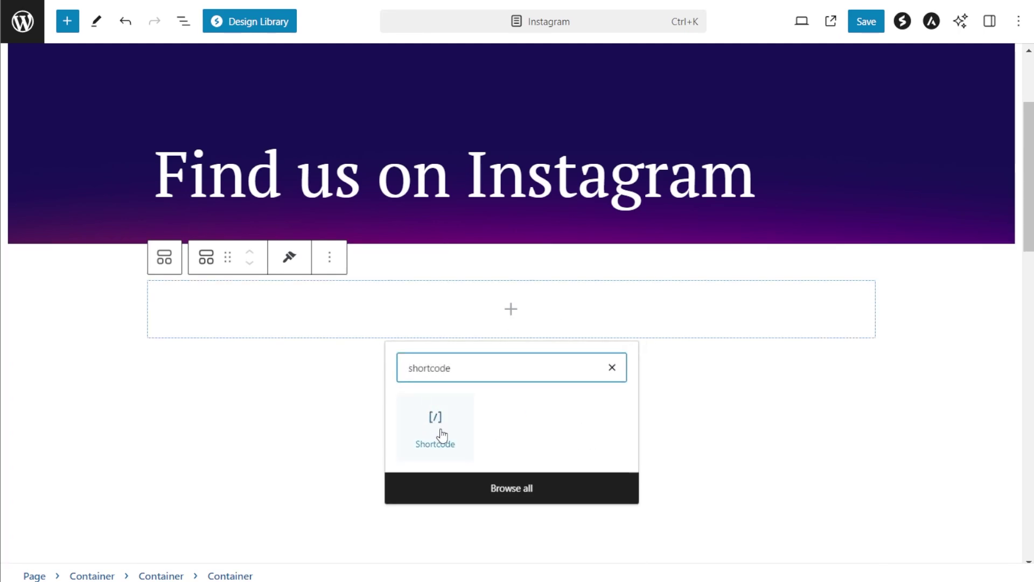
pyautogui.click(438, 431)
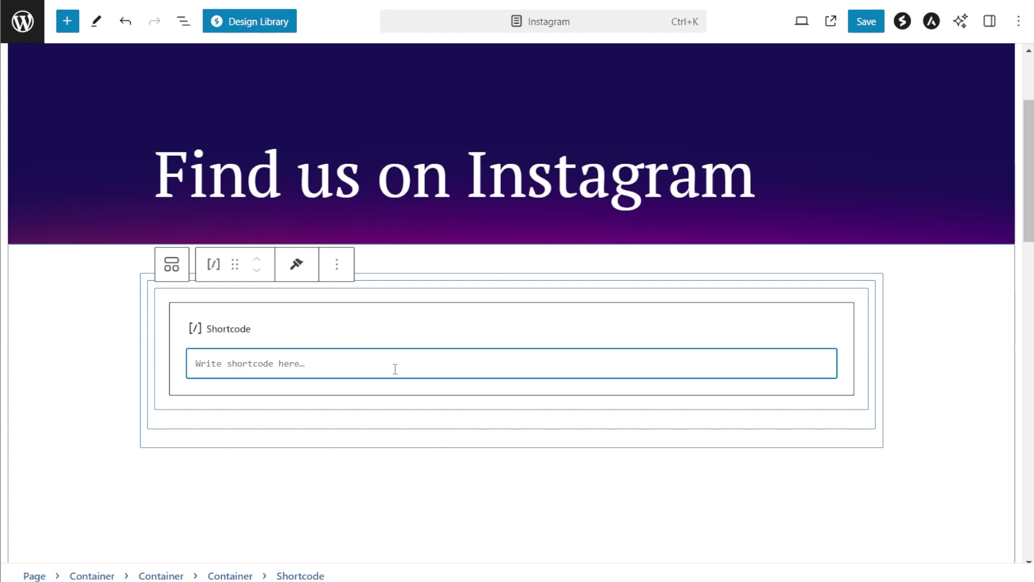
pyautogui.hotkey('ctrl', 'v')
pyautogui.click(411, 339)
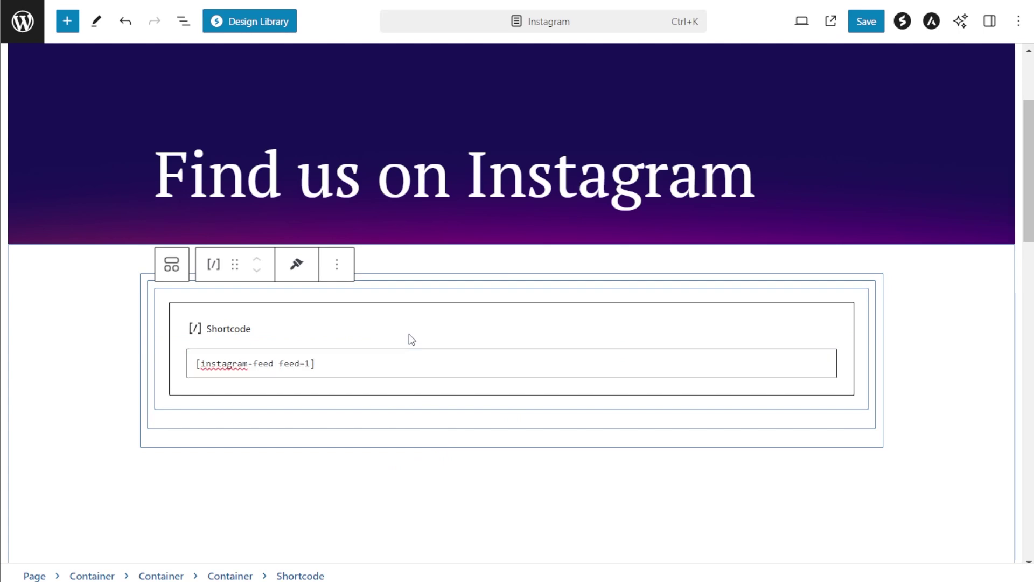
pyautogui.press('Delete')
# Step: Insert an Instagram Feed block in the container and save the Instagram page
pyautogui.click(510, 309)
pyautogui.write('instagram')
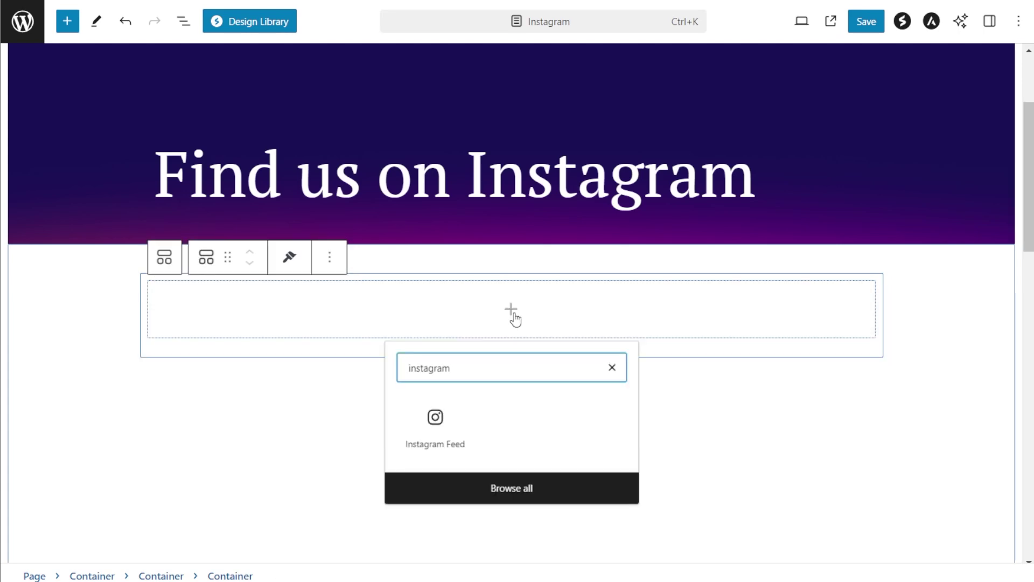
pyautogui.click(436, 423)
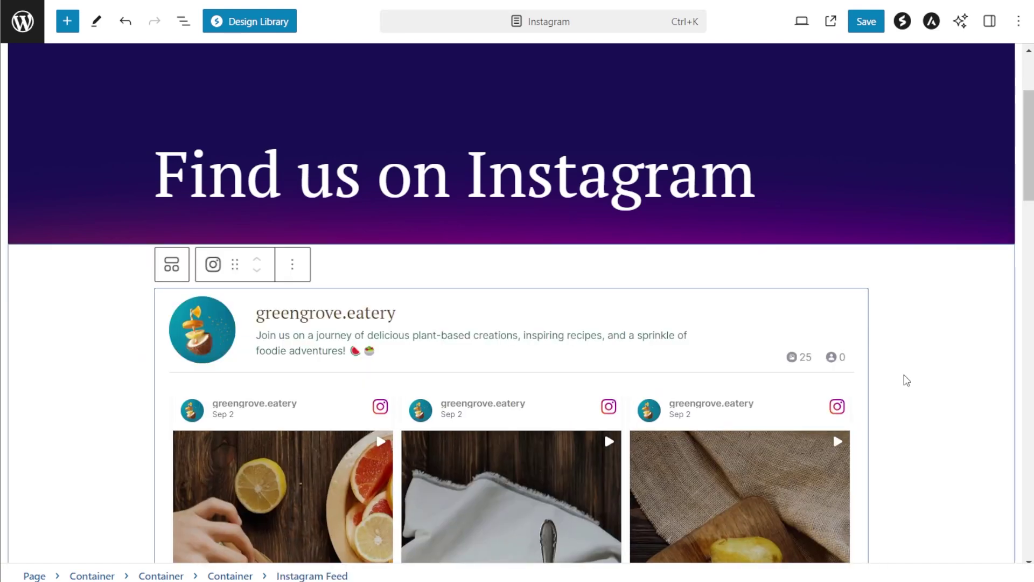
pyautogui.scroll(-5, 904, 374)
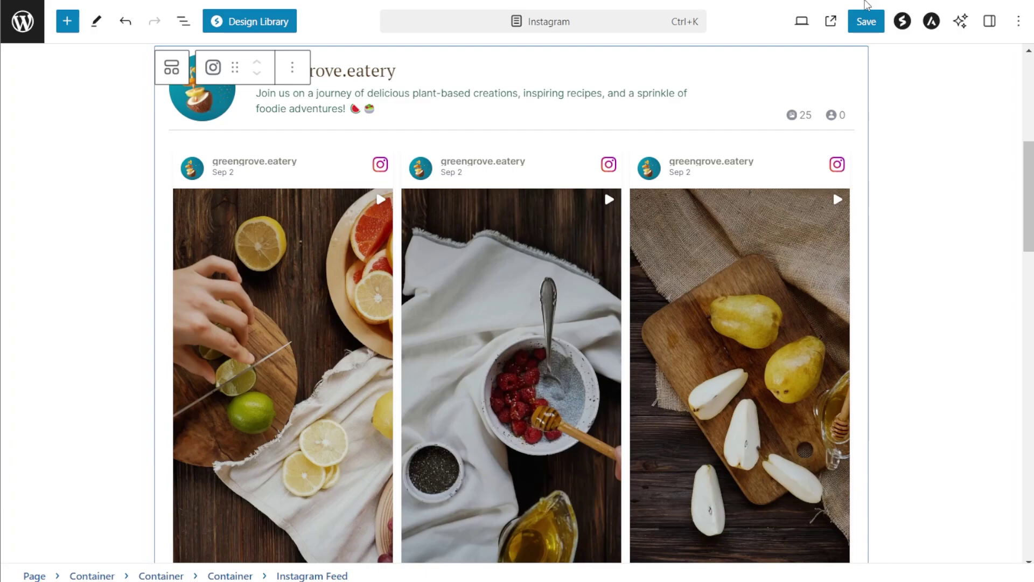
pyautogui.click(870, 24)
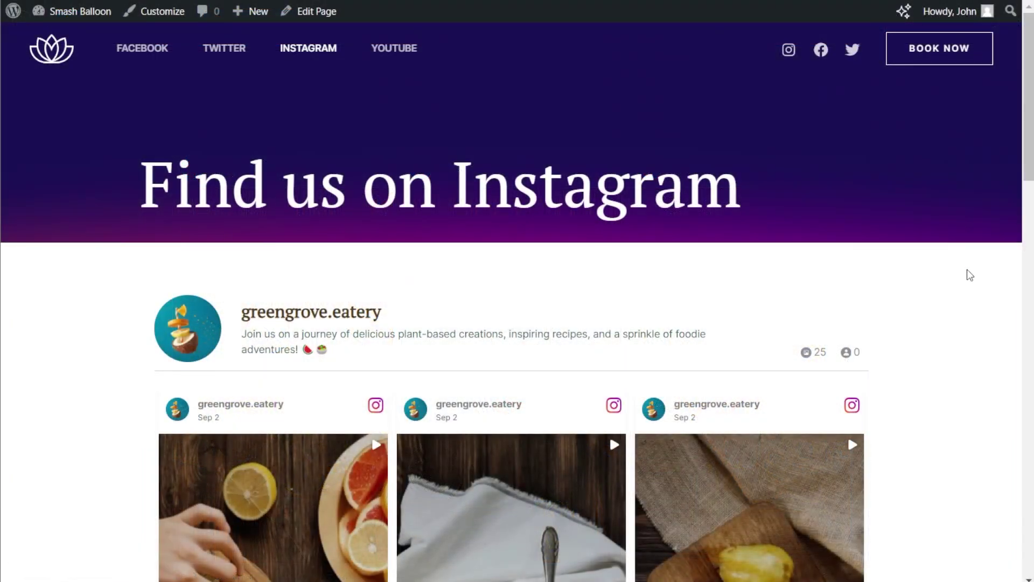
# Step: View the pear post enlarged in the lightbox on the live Instagram page, then close it
pyautogui.scroll(-3, 961, 288)
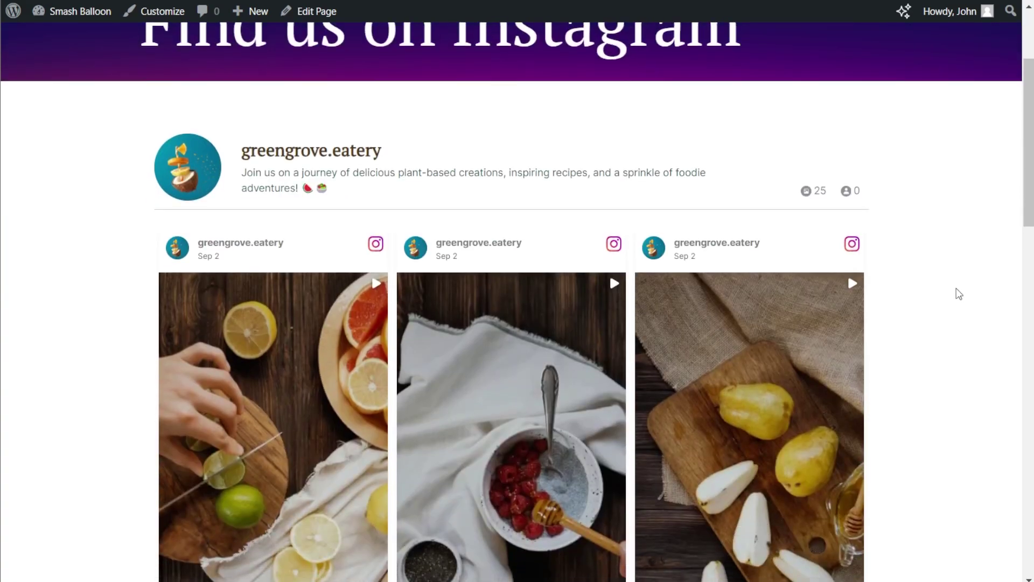
pyautogui.scroll(-3, 958, 294)
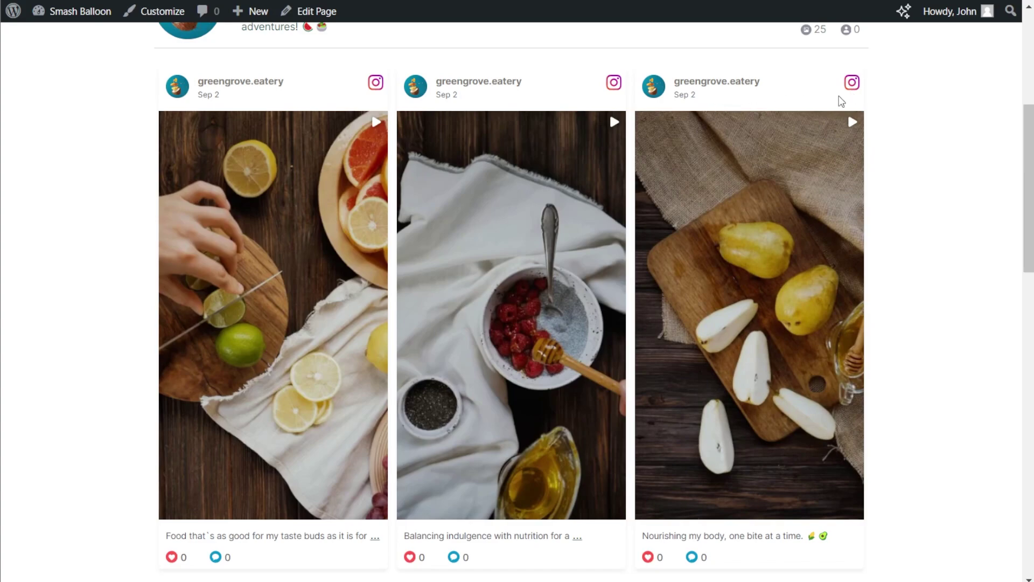
pyautogui.scroll(-2, 727, 464)
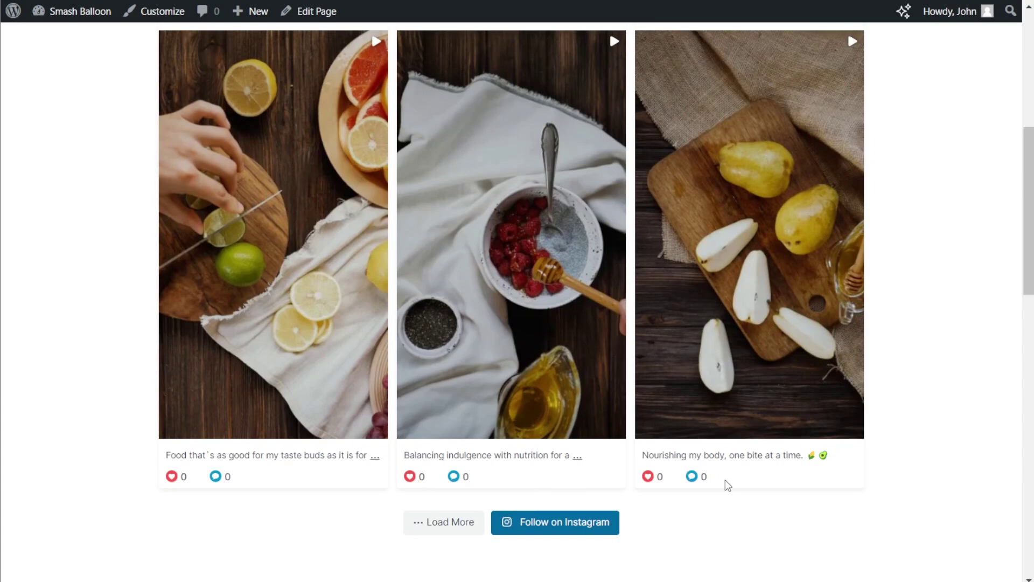
pyautogui.scroll(2, 727, 485)
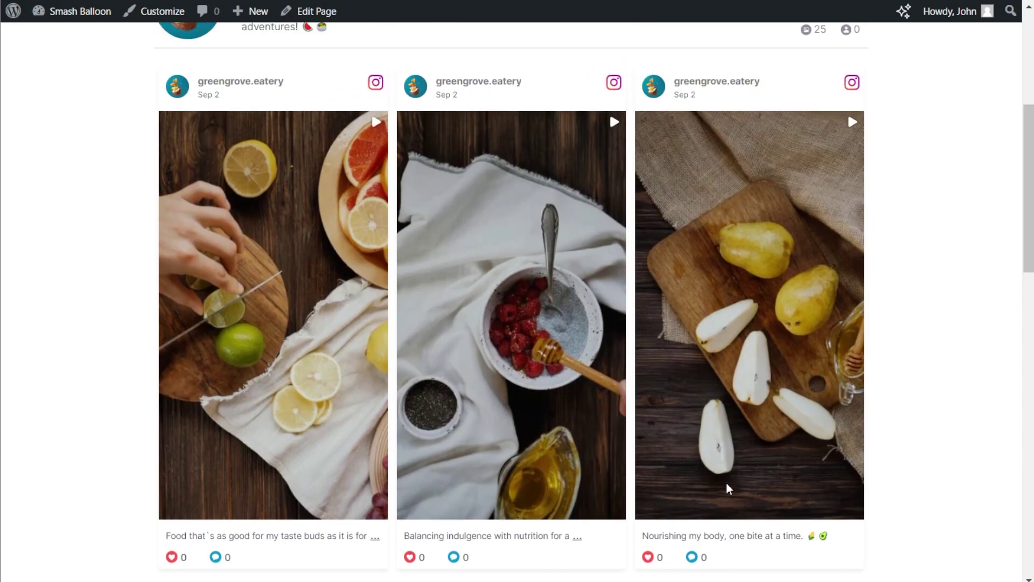
pyautogui.click(750, 361)
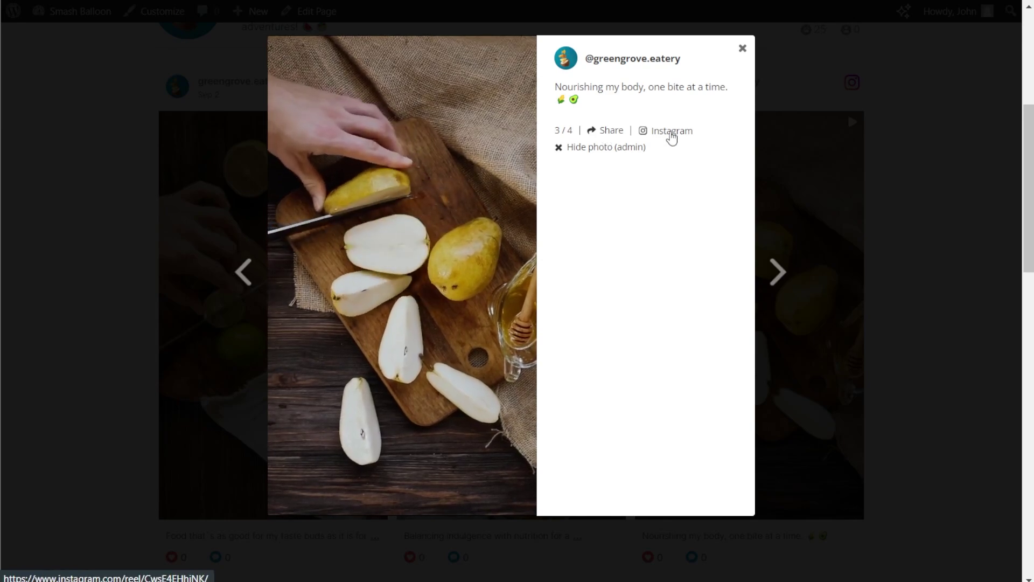
pyautogui.click(741, 49)
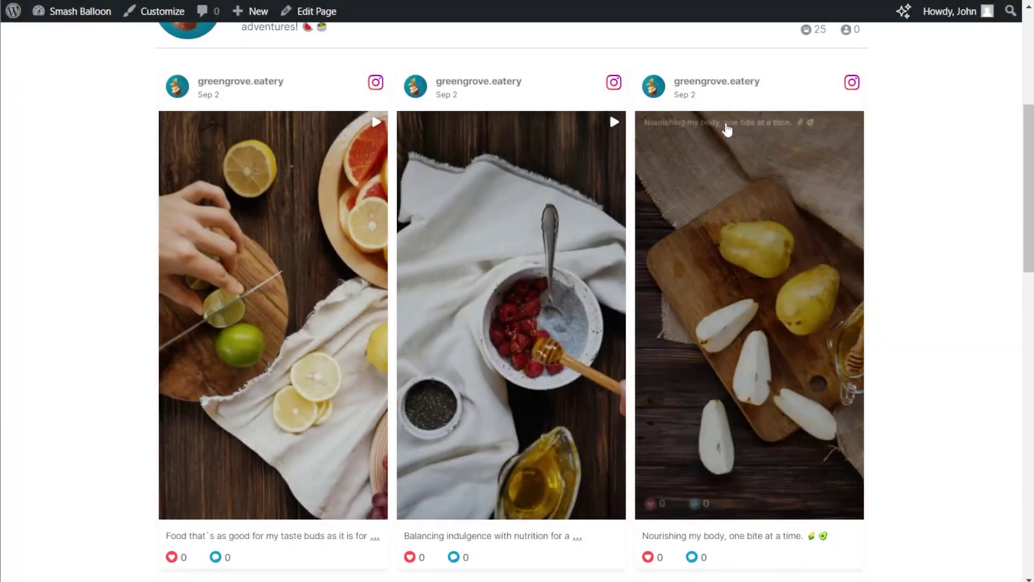
# Step: Load a second row of three more greengrove.eatery reels with Load More
pyautogui.scroll(-1, 720, 146)
pyautogui.scroll(-2, 721, 147)
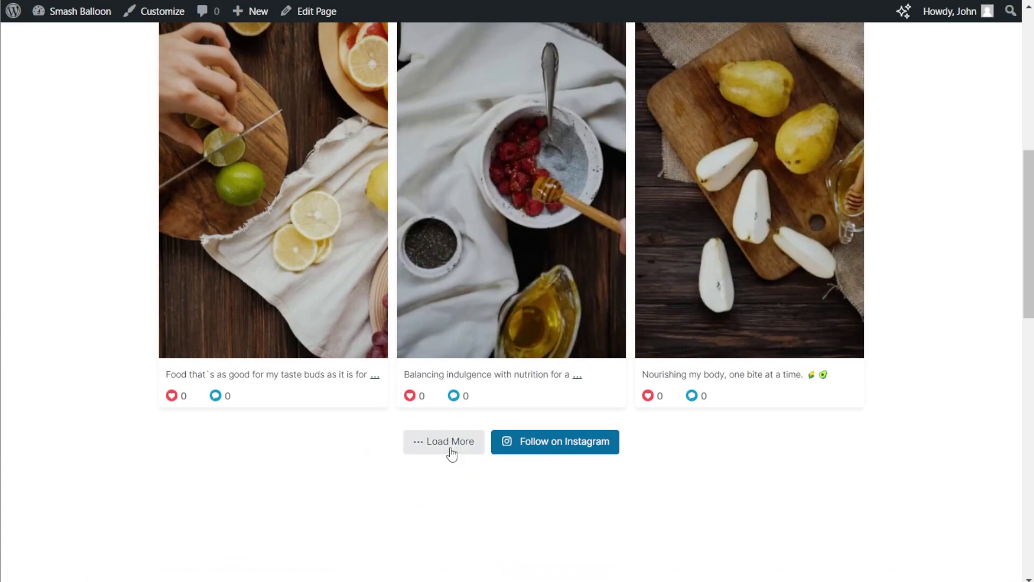
pyautogui.click(451, 449)
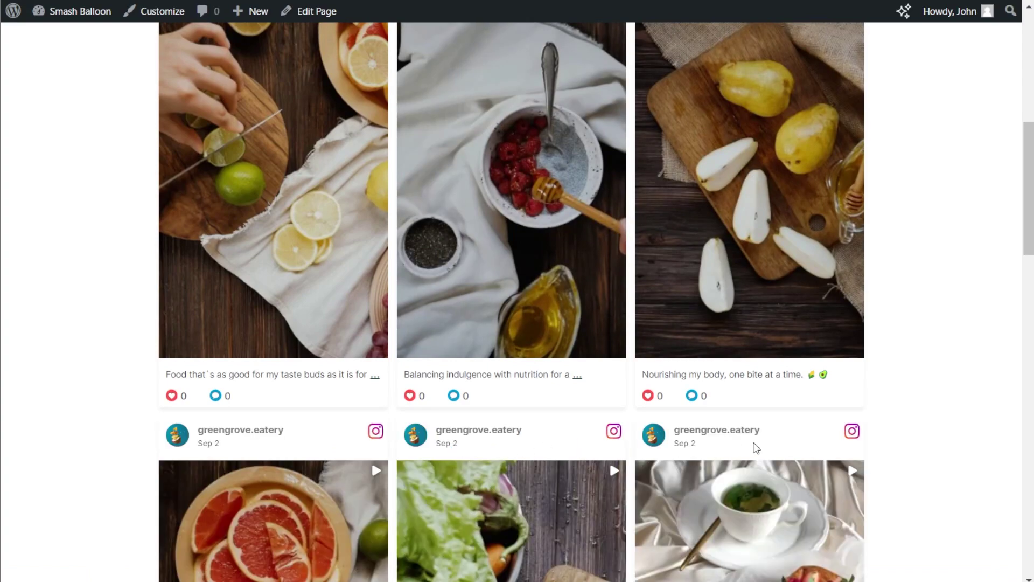
pyautogui.scroll(-4, 902, 430)
pyautogui.scroll(-3, 897, 434)
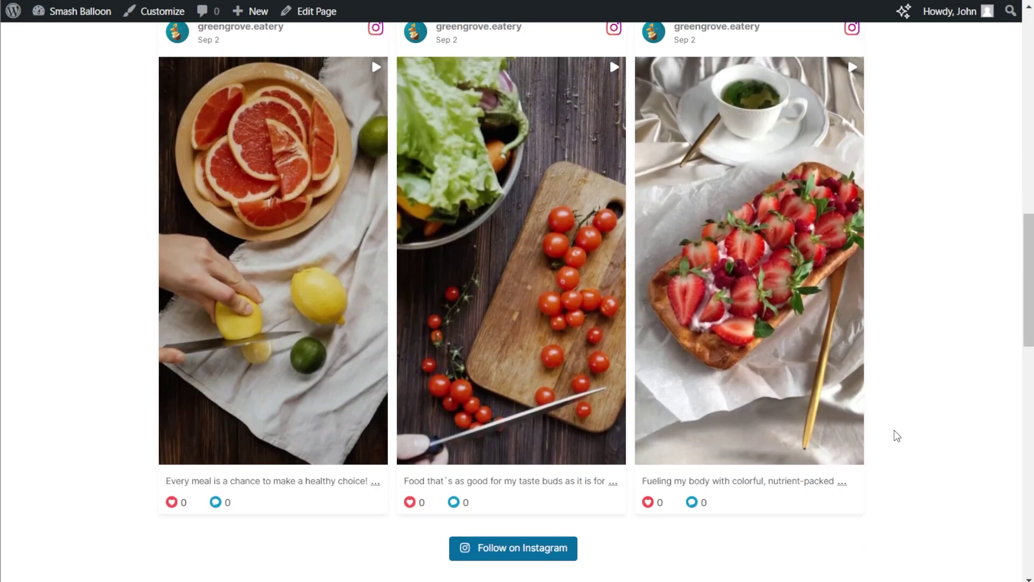
pyautogui.scroll(10, 894, 431)
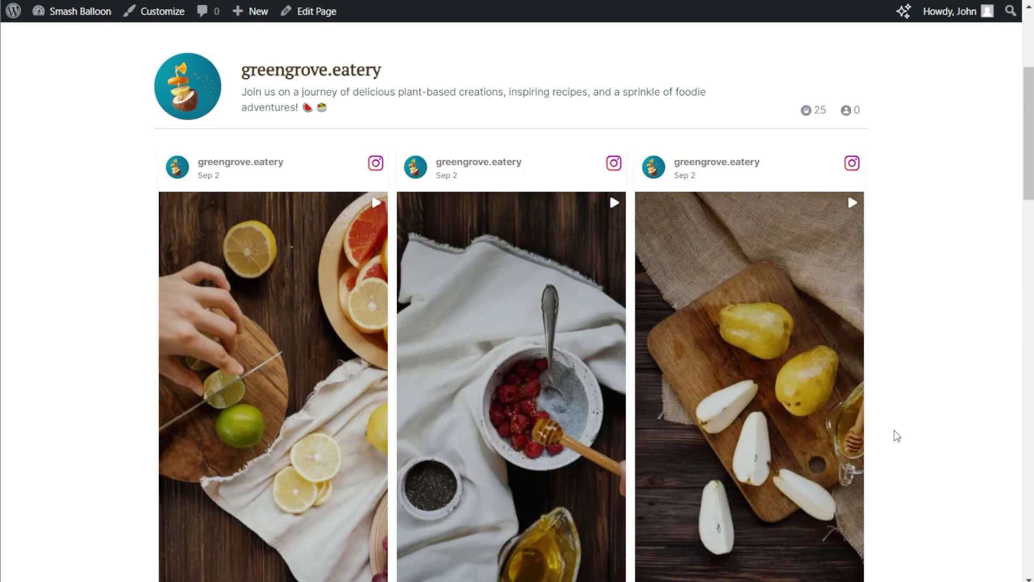